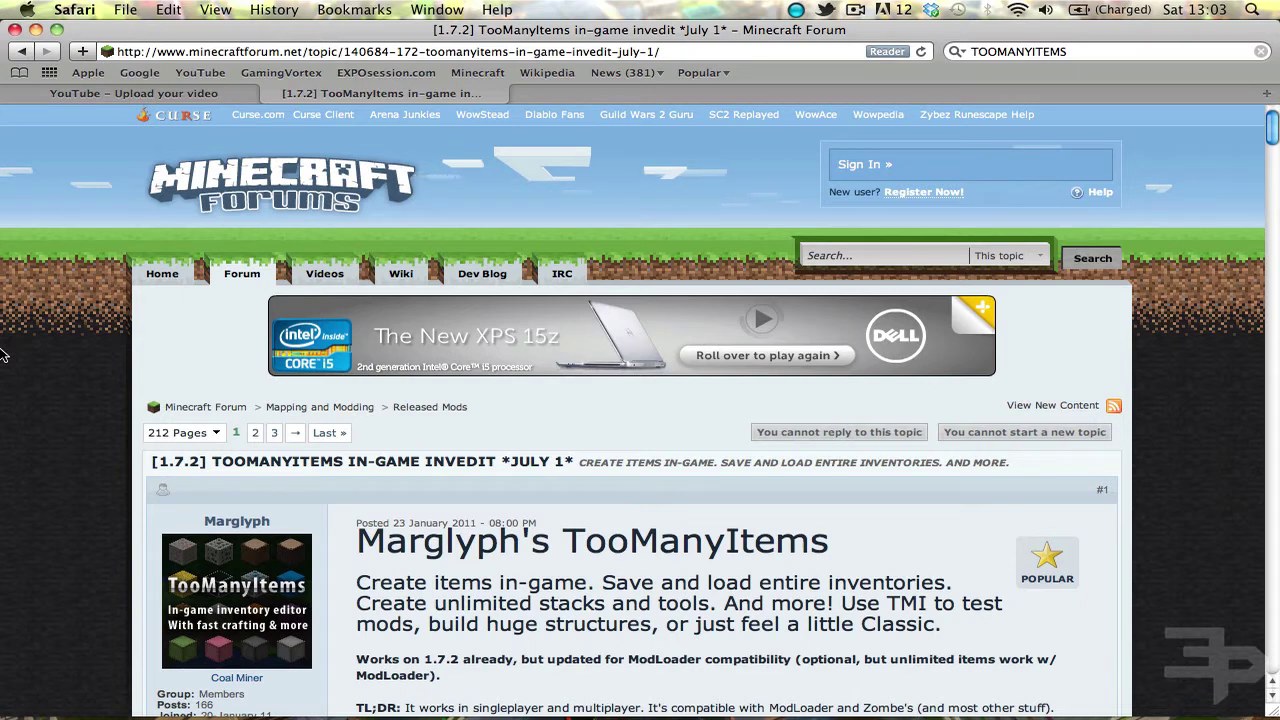
Scroll the TooManyItems forum post to its Mac OS X installing steps, then bring up a Finder home-folder window.
{"action": "scroll", "coordinate": [3, 352], "scroll_direction": "down", "scroll_amount": 3}
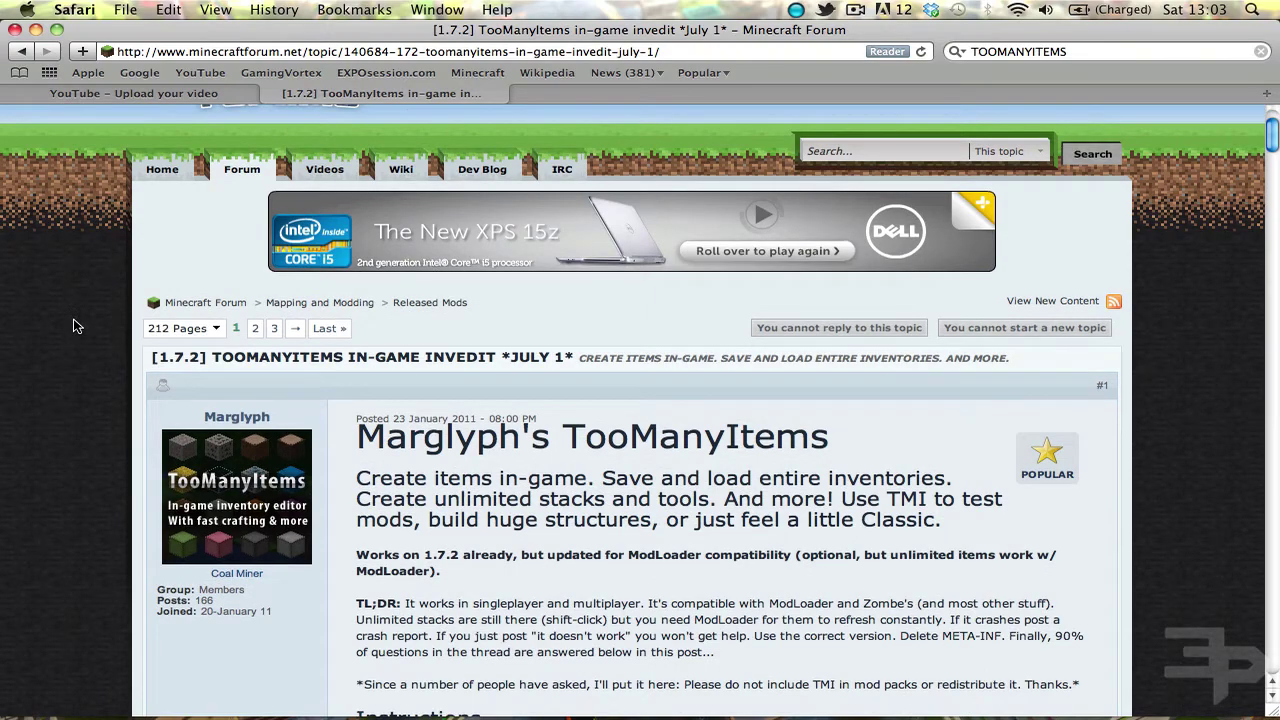
{"action": "scroll", "coordinate": [73, 322], "scroll_direction": "up", "scroll_amount": 3}
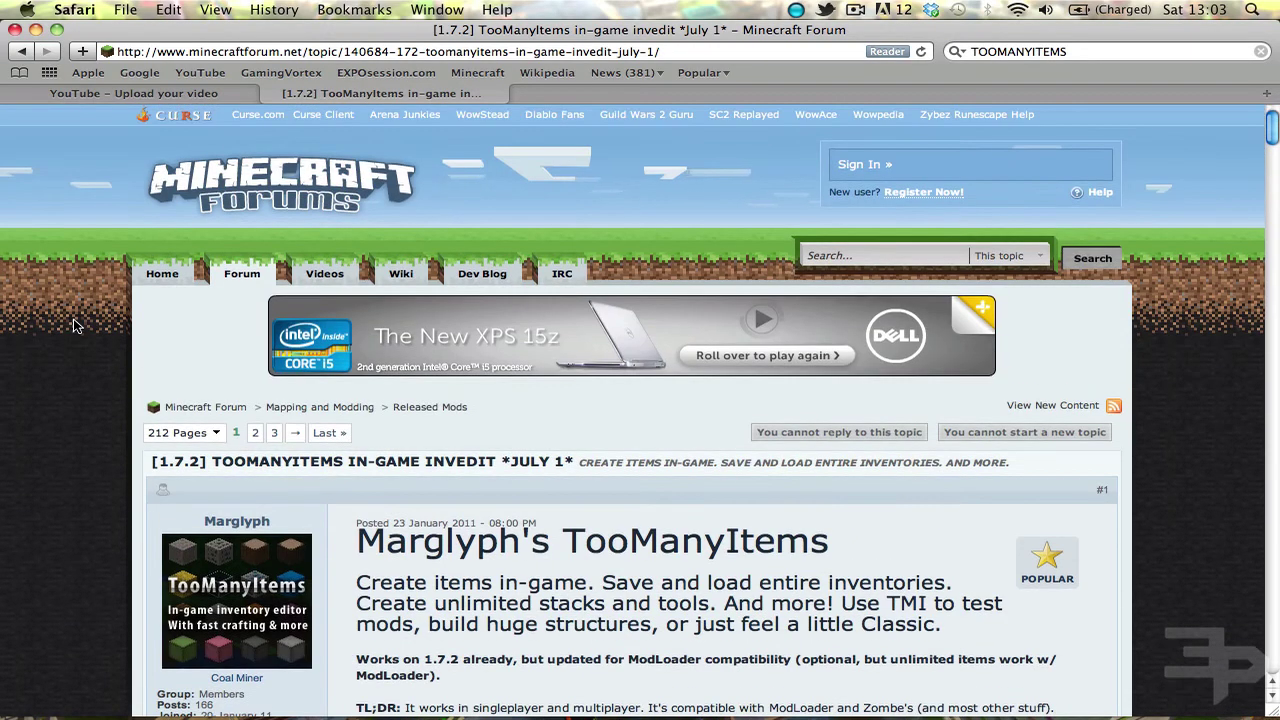
{"action": "scroll", "coordinate": [73, 325], "scroll_direction": "down", "scroll_amount": 15}
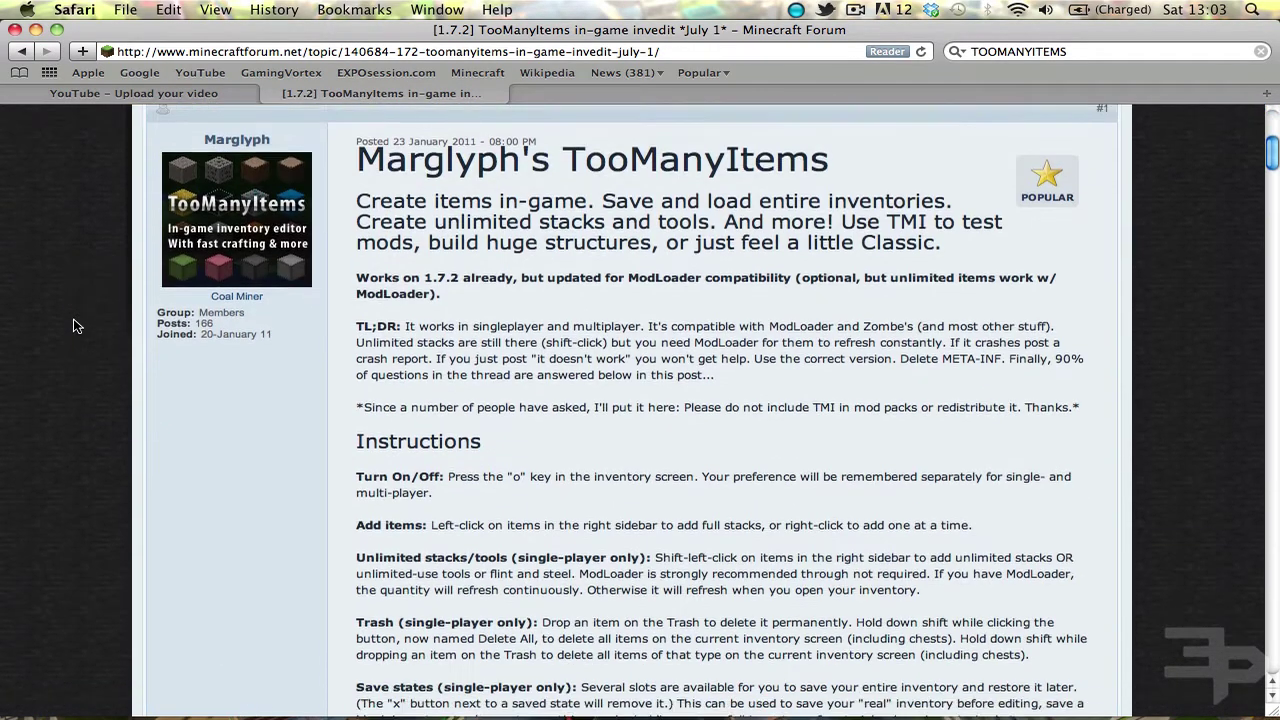
{"action": "scroll", "coordinate": [73, 325], "scroll_direction": "down", "scroll_amount": 19}
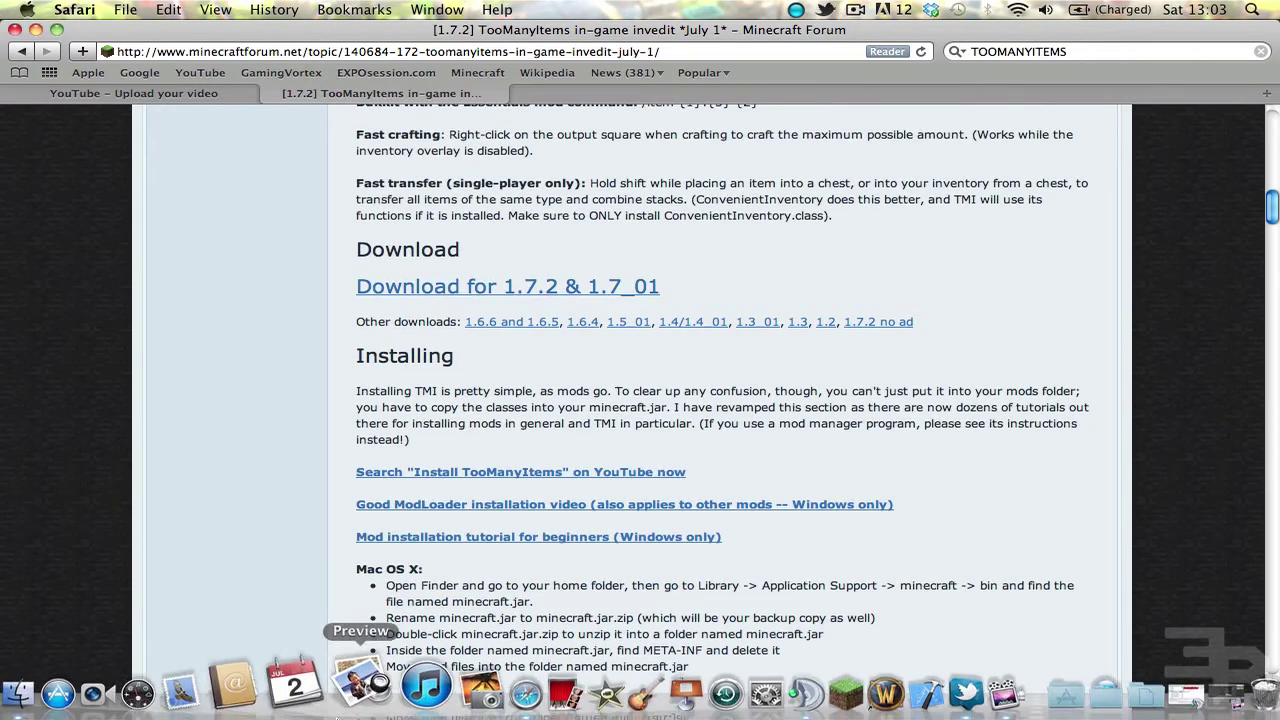
{"action": "left_click", "coordinate": [72, 692]}
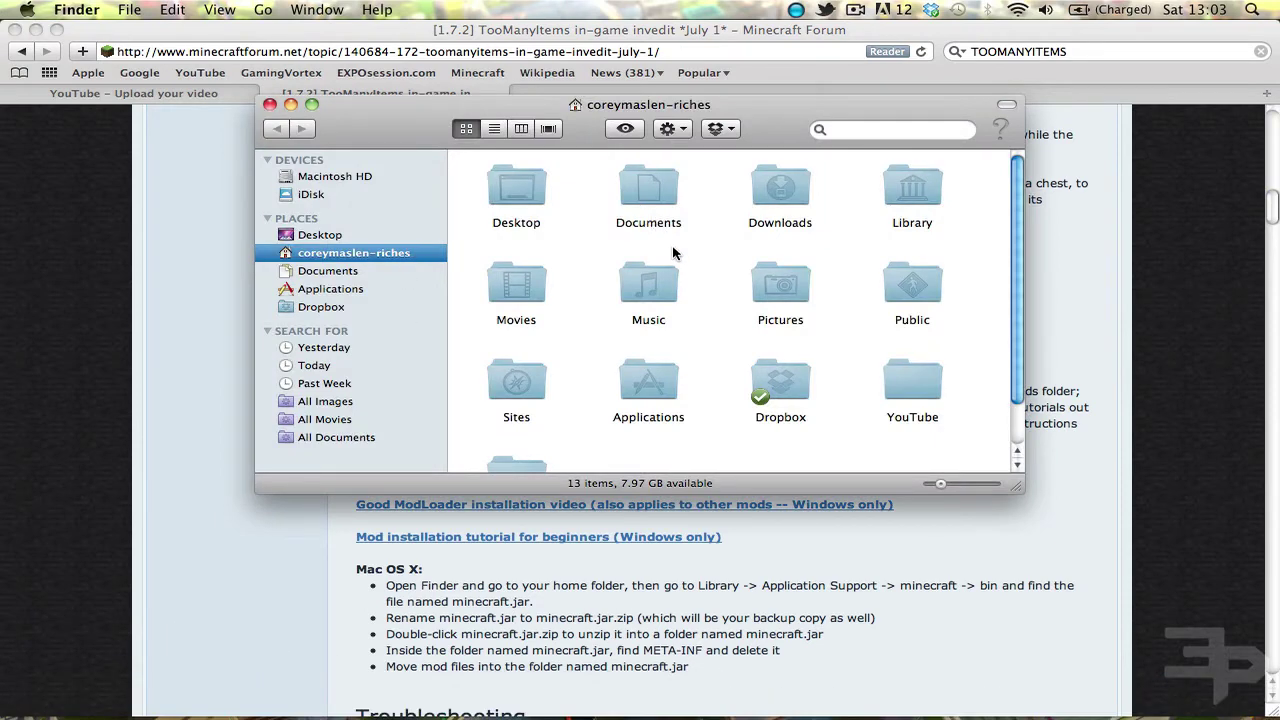
Open Downloads › TooManyItems2011_07_01 and select all 15 TooManyItems class files.
{"action": "double_click", "coordinate": [771, 196]}
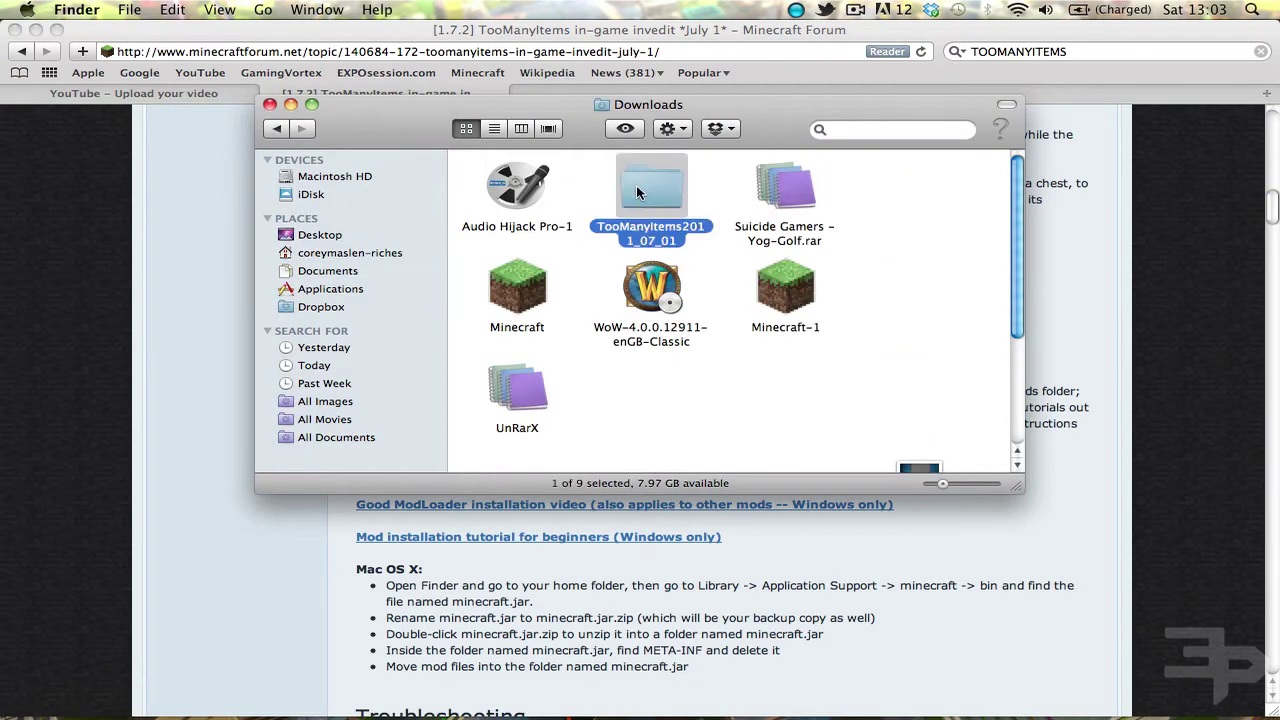
{"action": "double_click", "coordinate": [636, 185]}
{"action": "left_click", "coordinate": [636, 185]}
{"action": "left_click", "coordinate": [707, 320]}
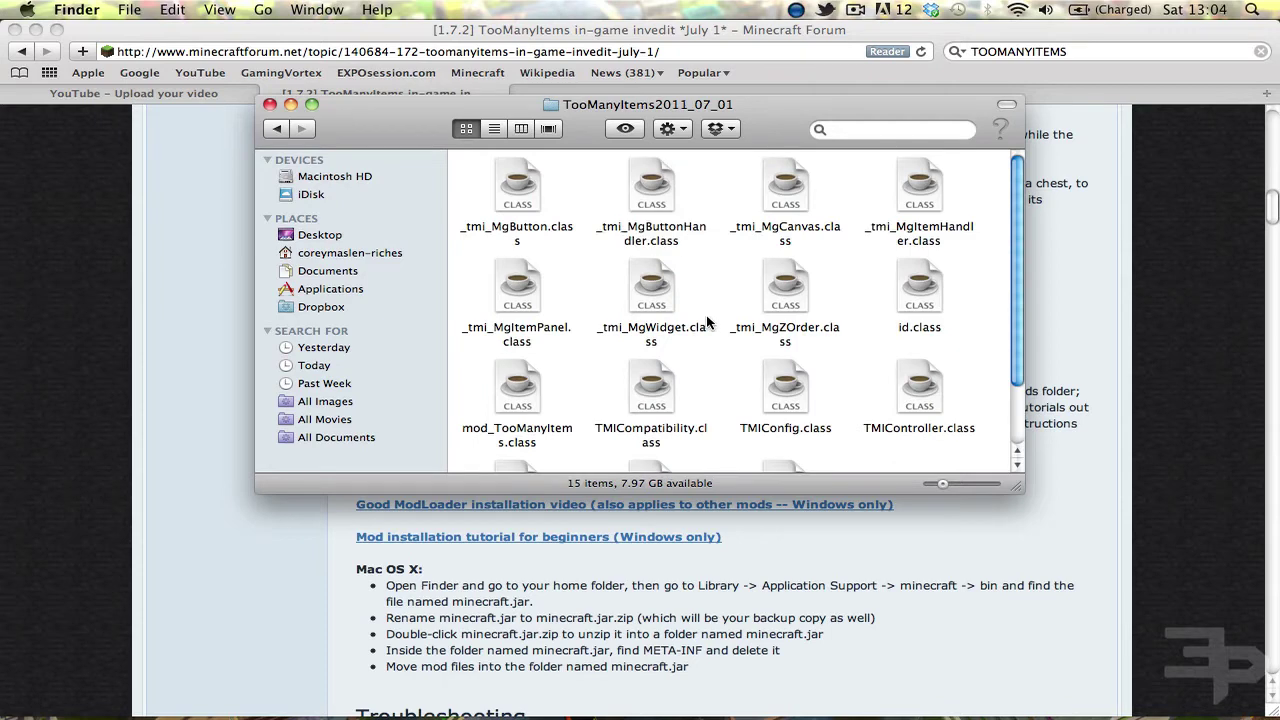
{"action": "key", "text": "cmd+a"}
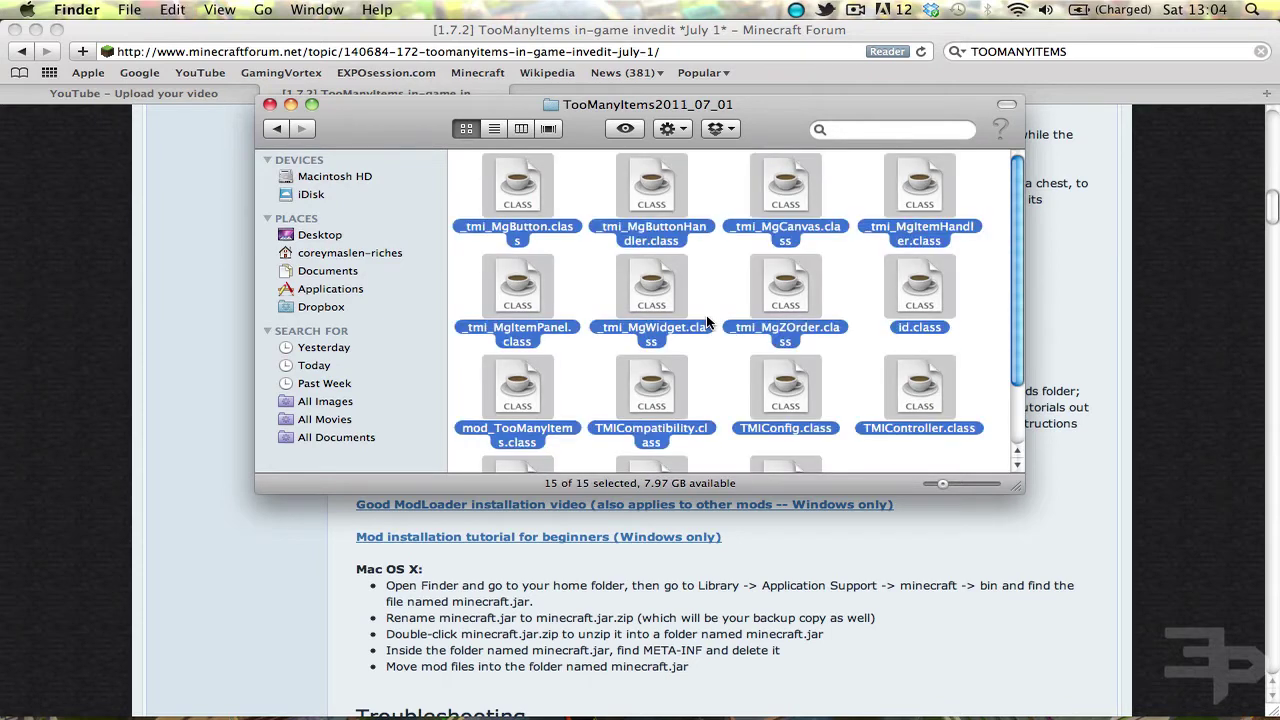
Go to Library › Application Support › minecraft › bin and select minecraft.jar.
{"action": "left_click", "coordinate": [332, 255]}
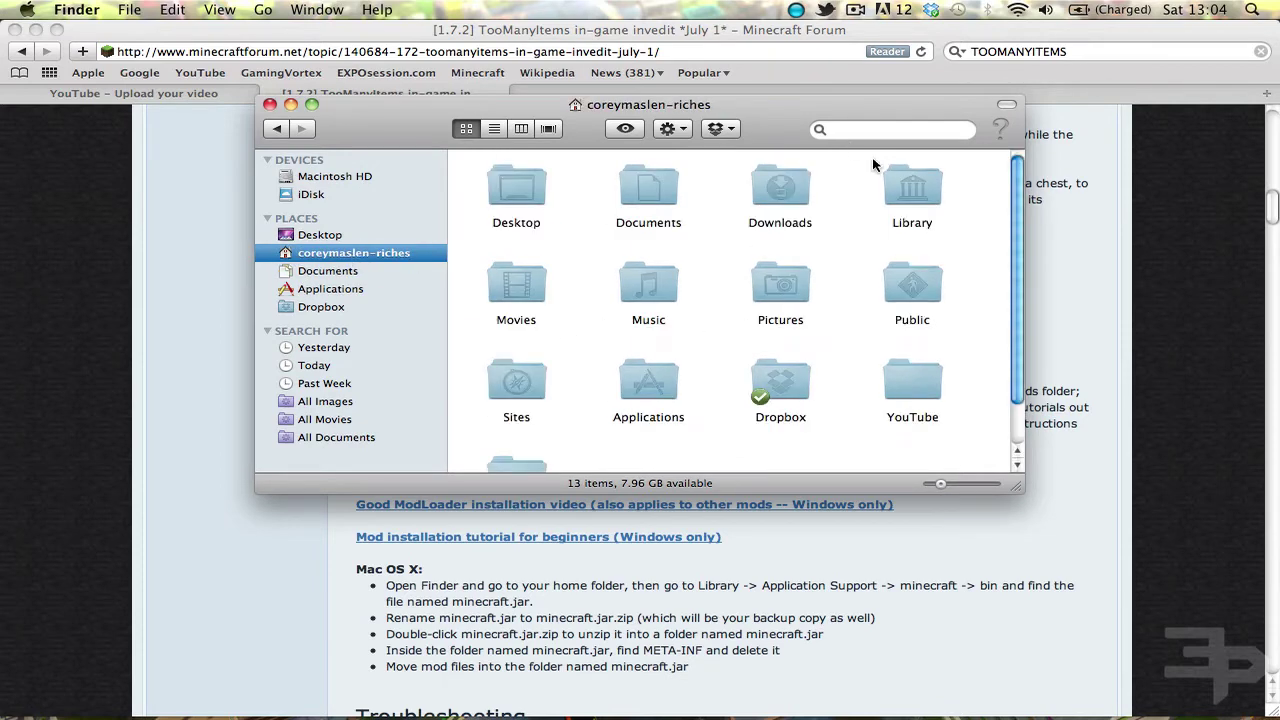
{"action": "double_click", "coordinate": [912, 190]}
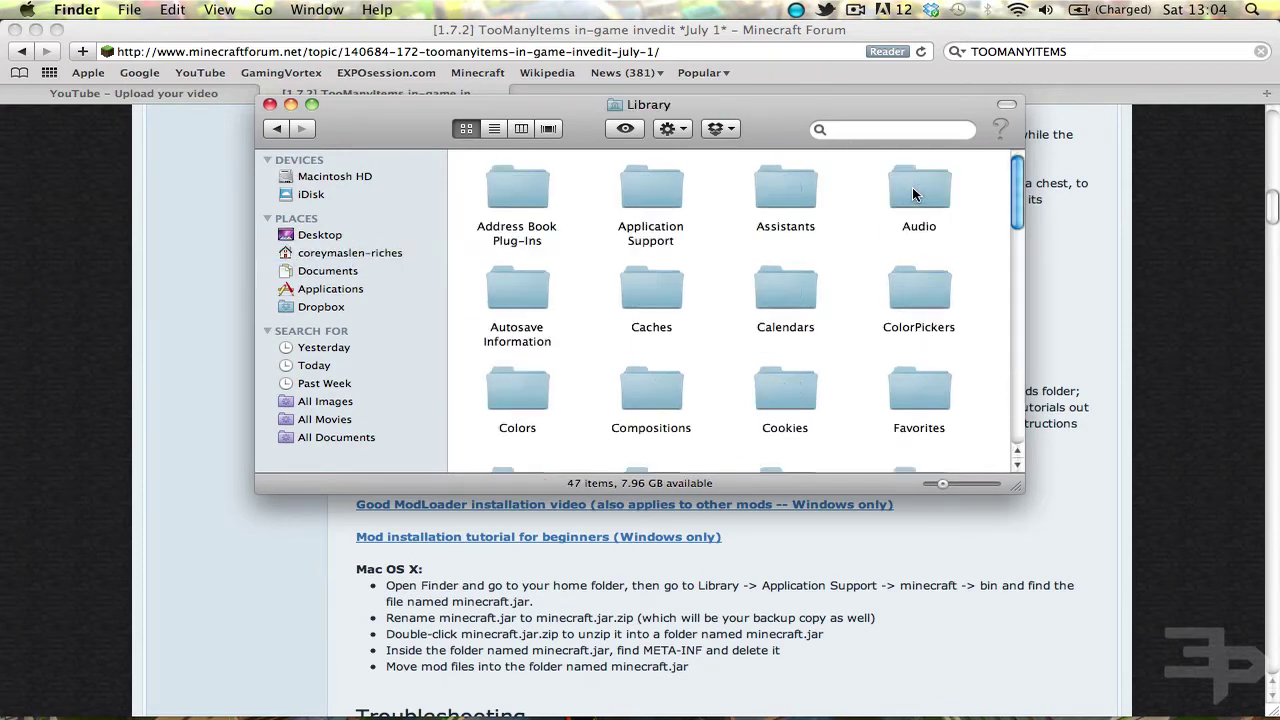
{"action": "double_click", "coordinate": [638, 196]}
{"action": "double_click", "coordinate": [644, 320]}
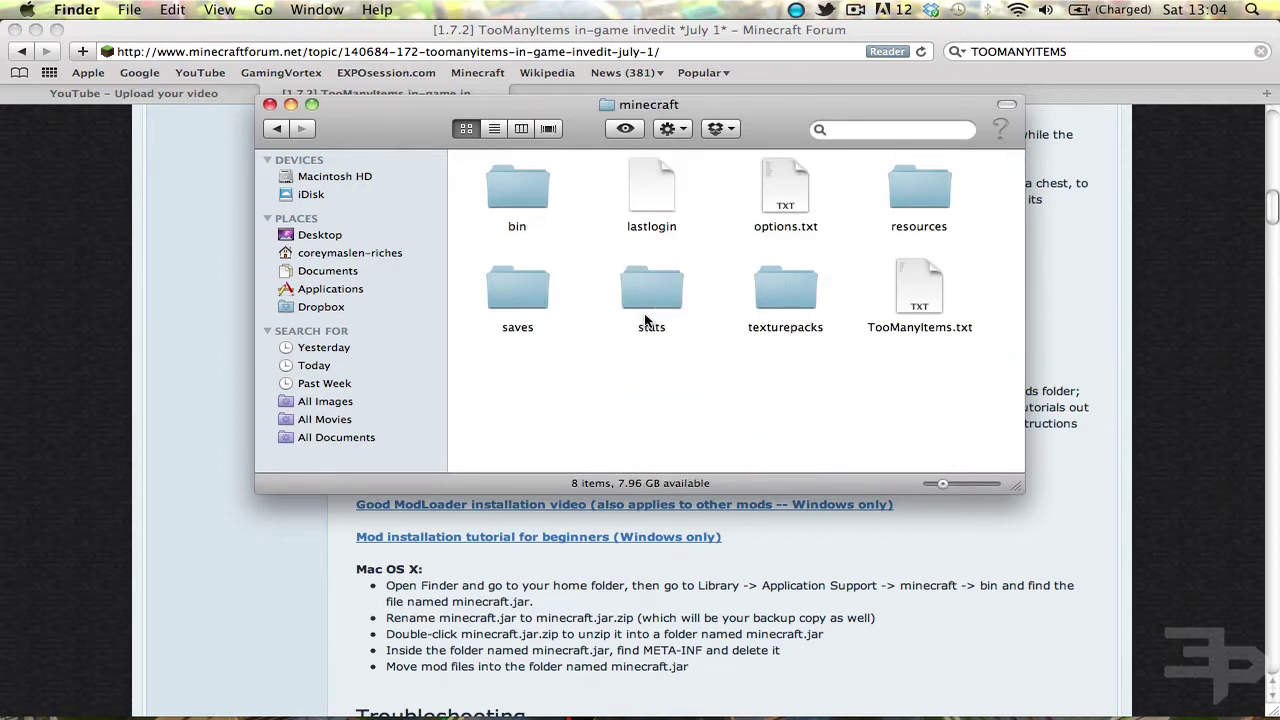
{"action": "double_click", "coordinate": [522, 195]}
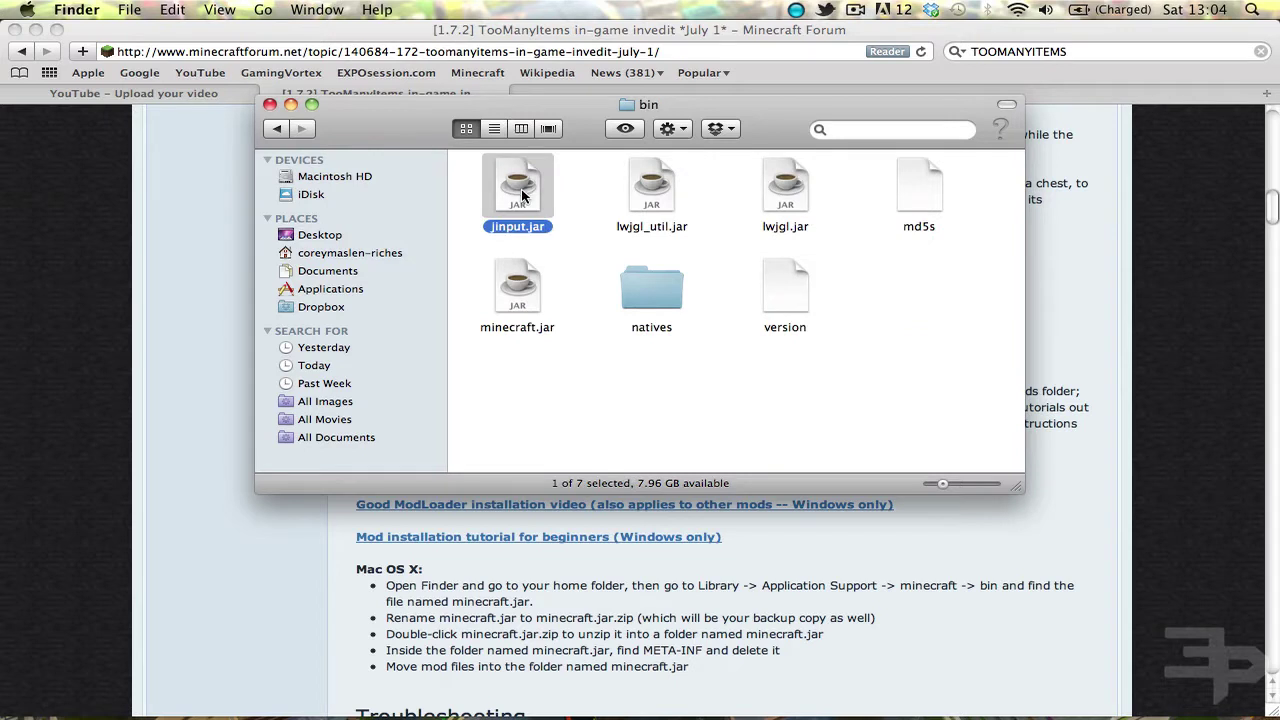
{"action": "left_click", "coordinate": [575, 333]}
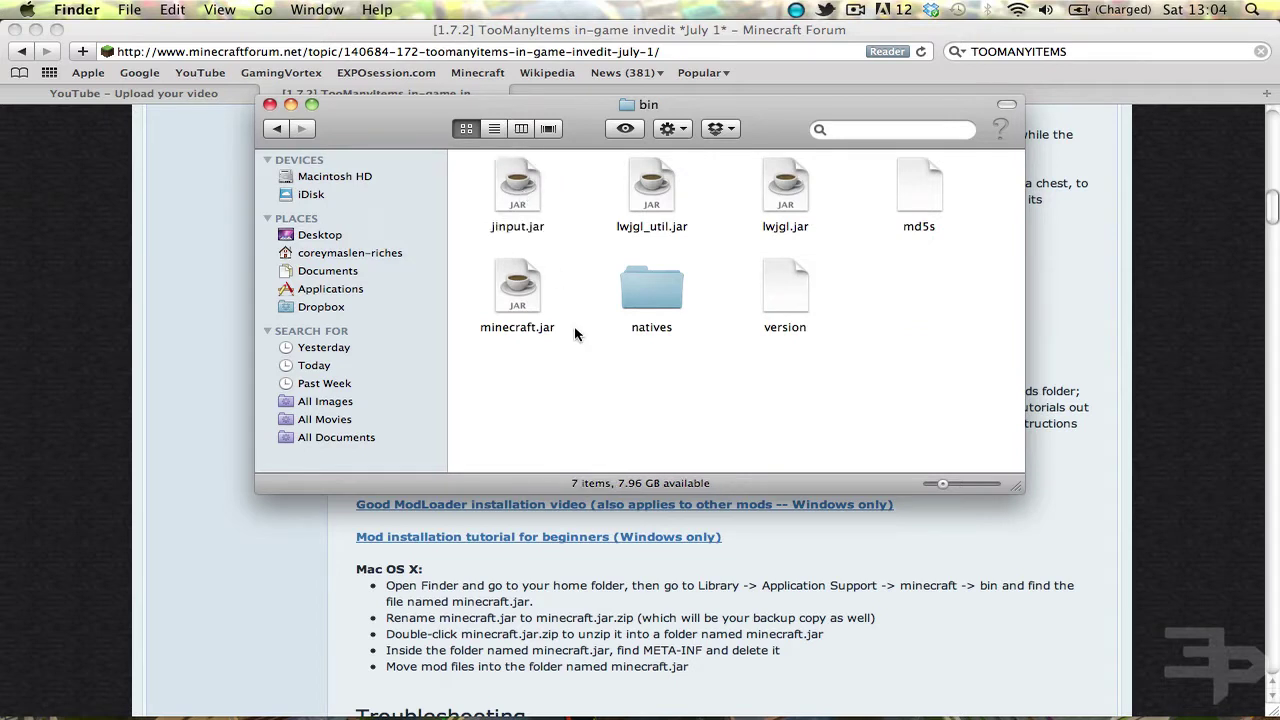
{"action": "left_click", "coordinate": [523, 297]}
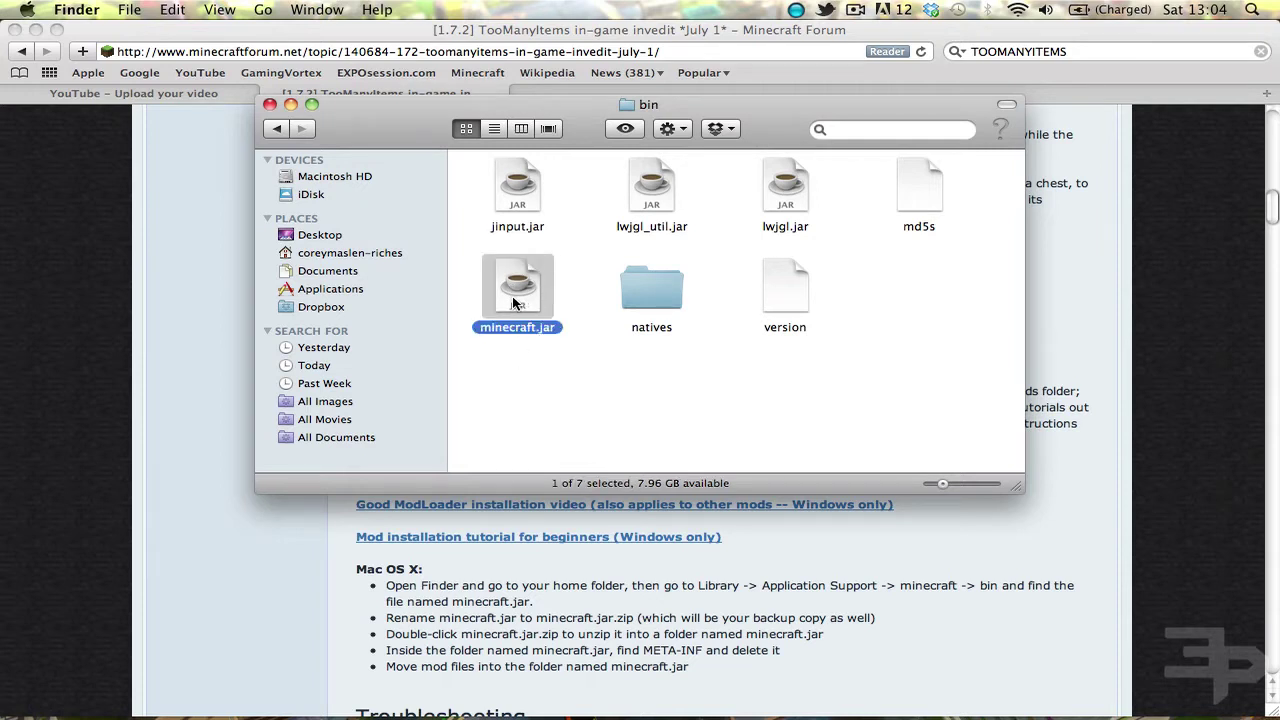
Unarchive minecraft.jar with Archive Utility and move the new minecraft folder below natives.
{"action": "right_click", "coordinate": [512, 296]}
{"action": "mouse_move", "coordinate": [558, 328]}
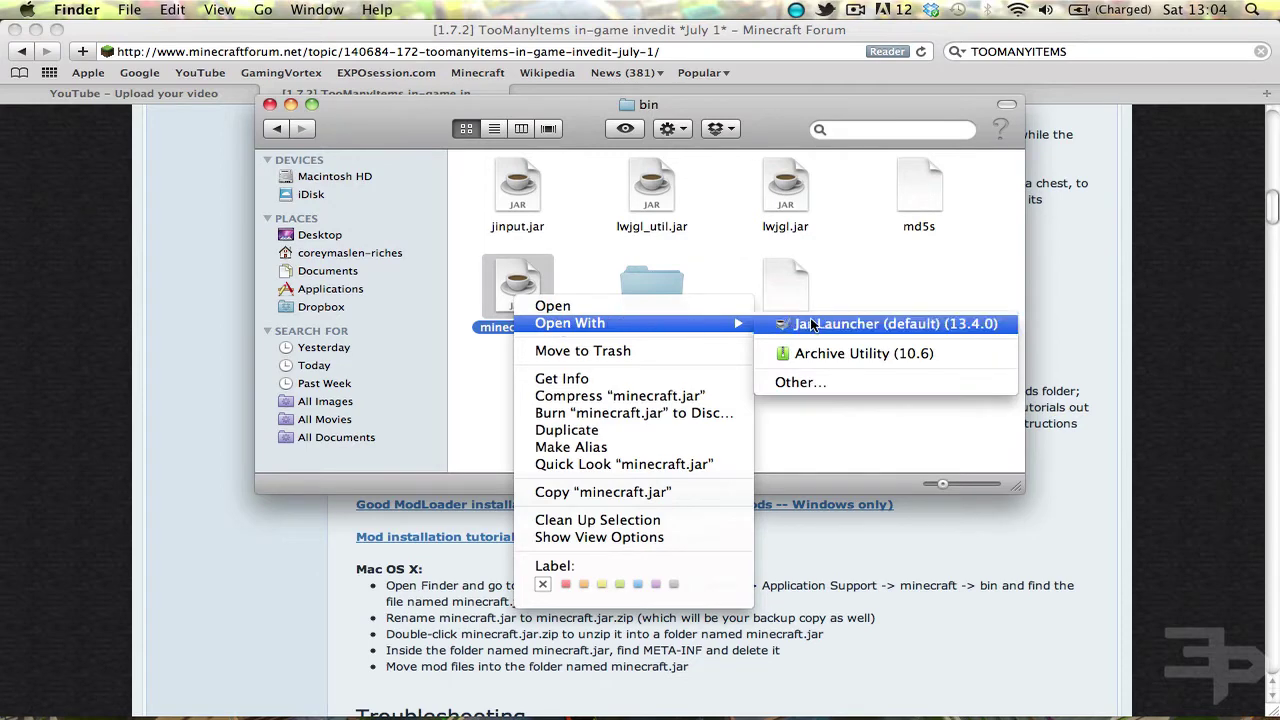
{"action": "left_click", "coordinate": [829, 357]}
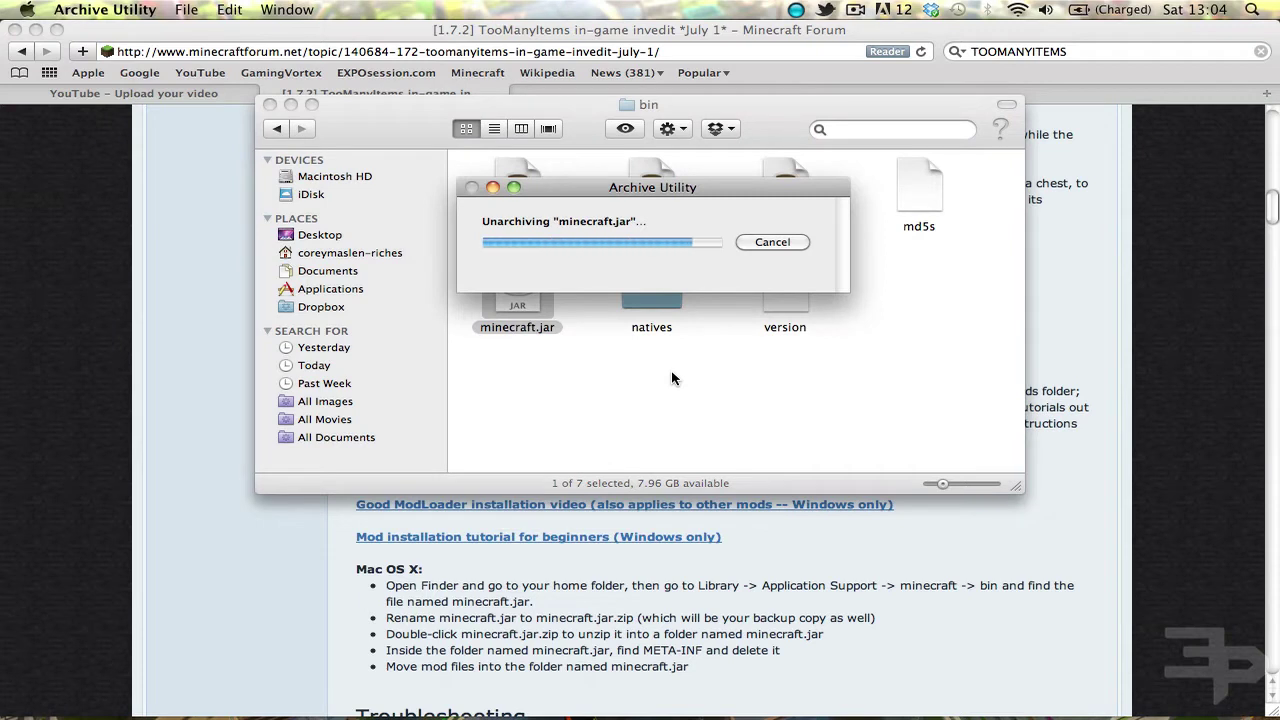
{"action": "left_click_drag", "start_coordinate": [553, 305], "coordinate": [673, 402]}
{"action": "left_click", "coordinate": [537, 412]}
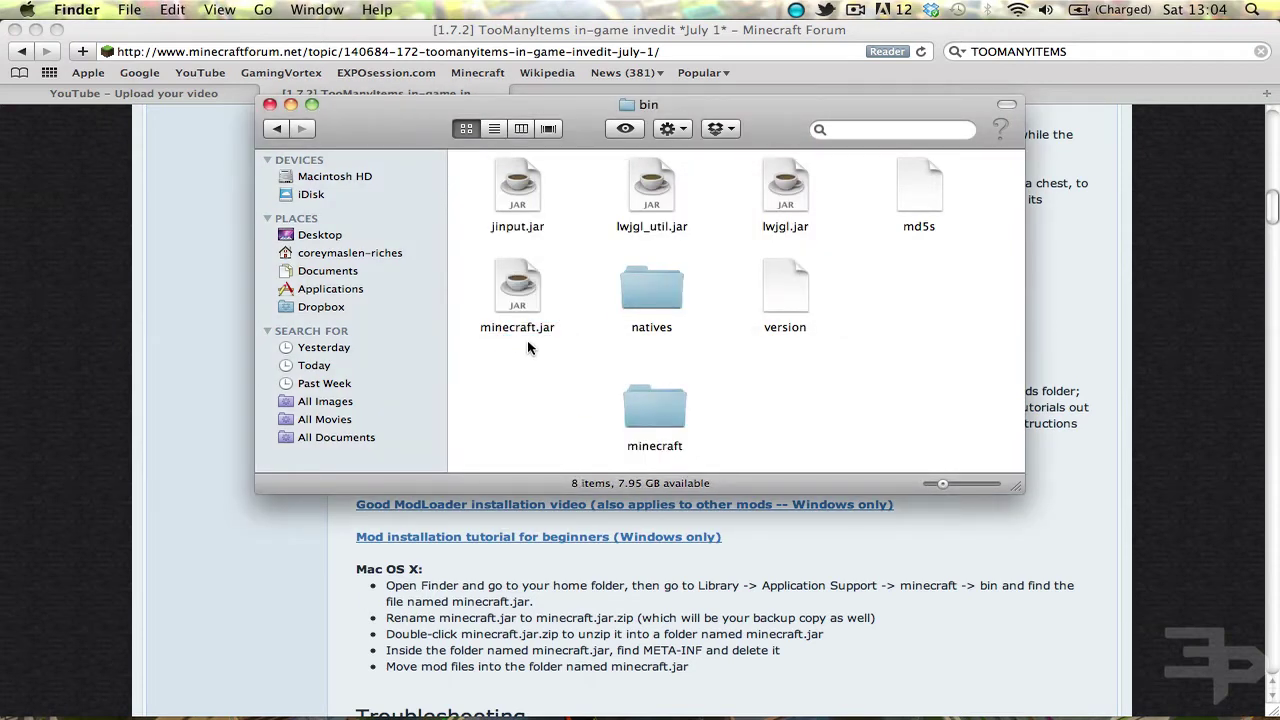
{"action": "left_click", "coordinate": [643, 410]}
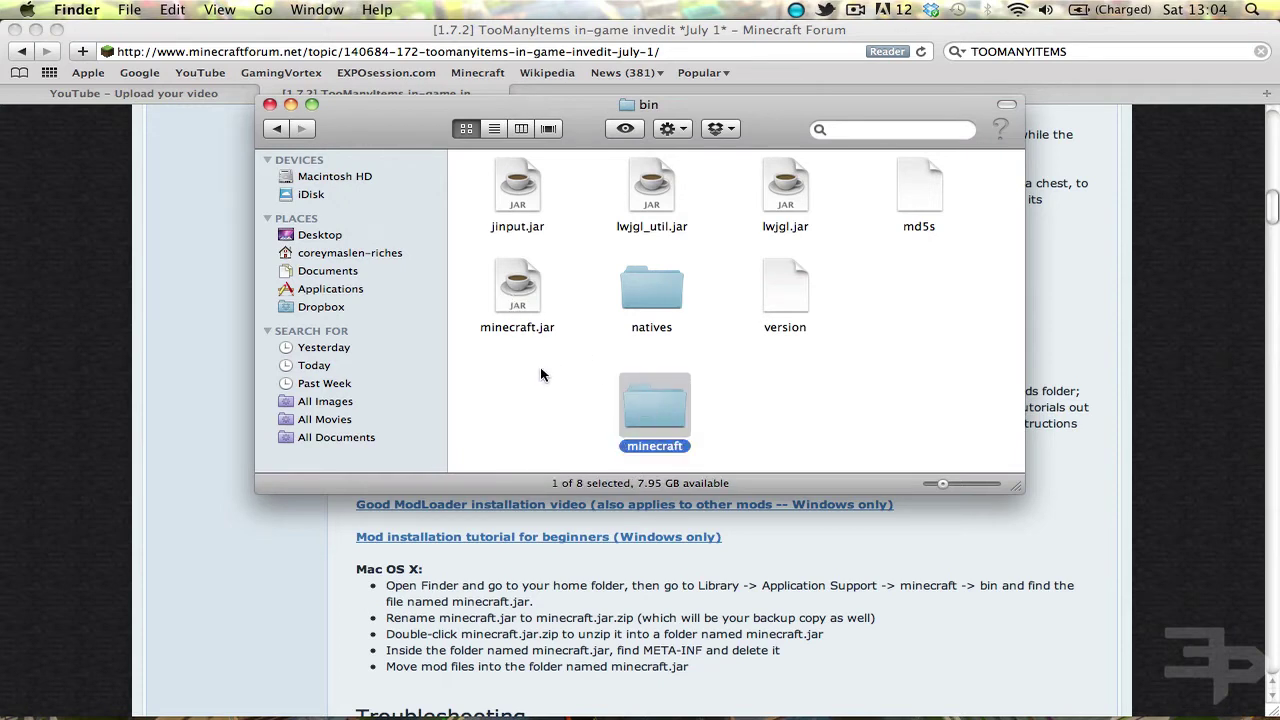
In minecraft.jar's Info window, rename it to realminecraft.jar and give it a blue label.
{"action": "left_click", "coordinate": [519, 293]}
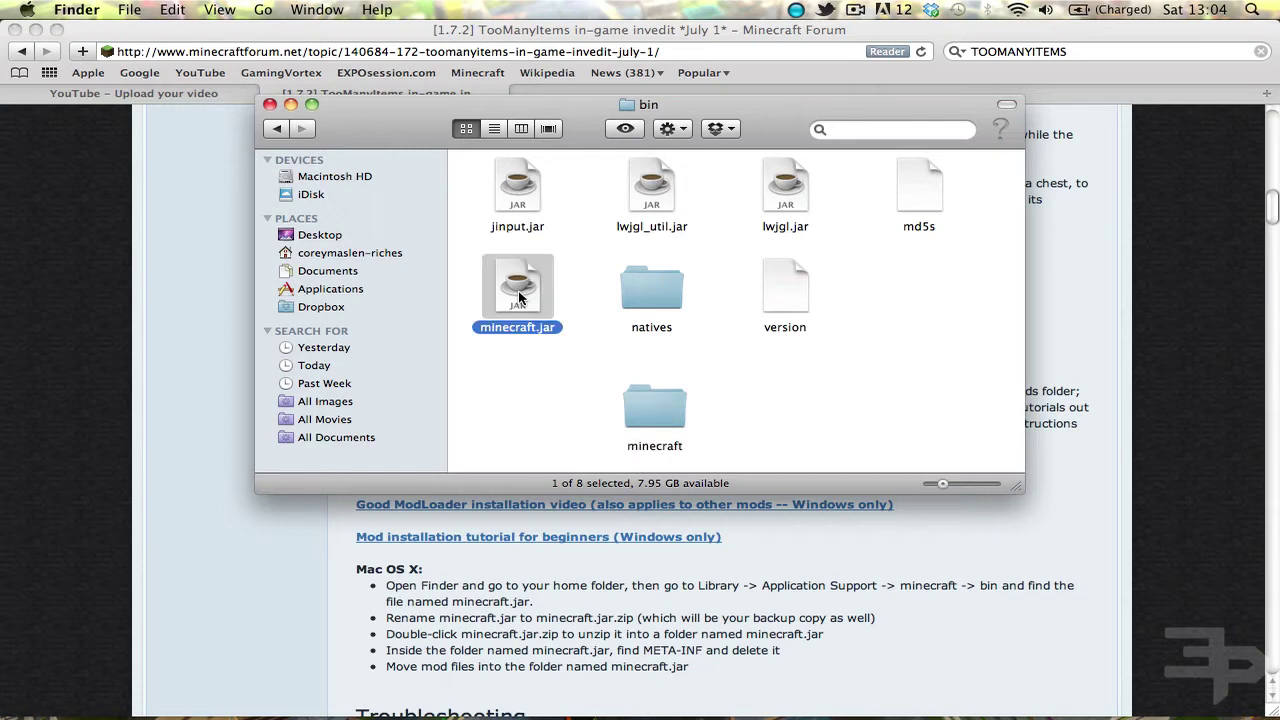
{"action": "right_click", "coordinate": [519, 296]}
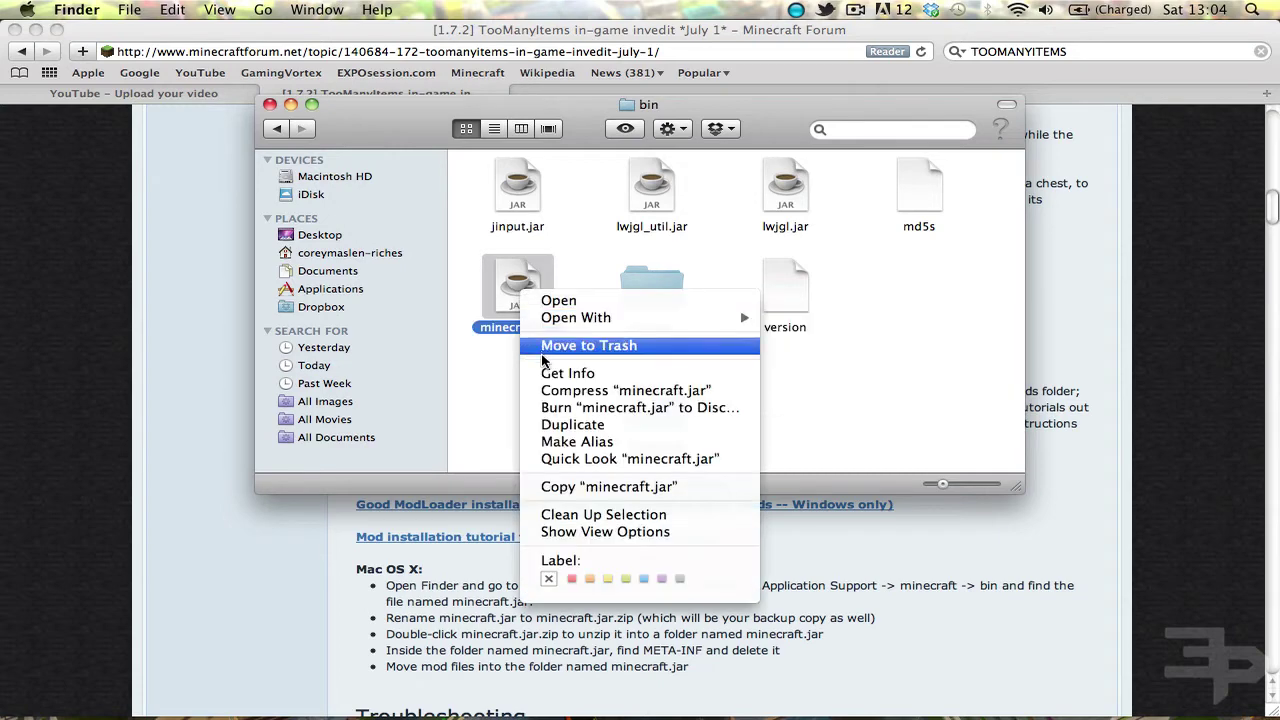
{"action": "left_click", "coordinate": [545, 372]}
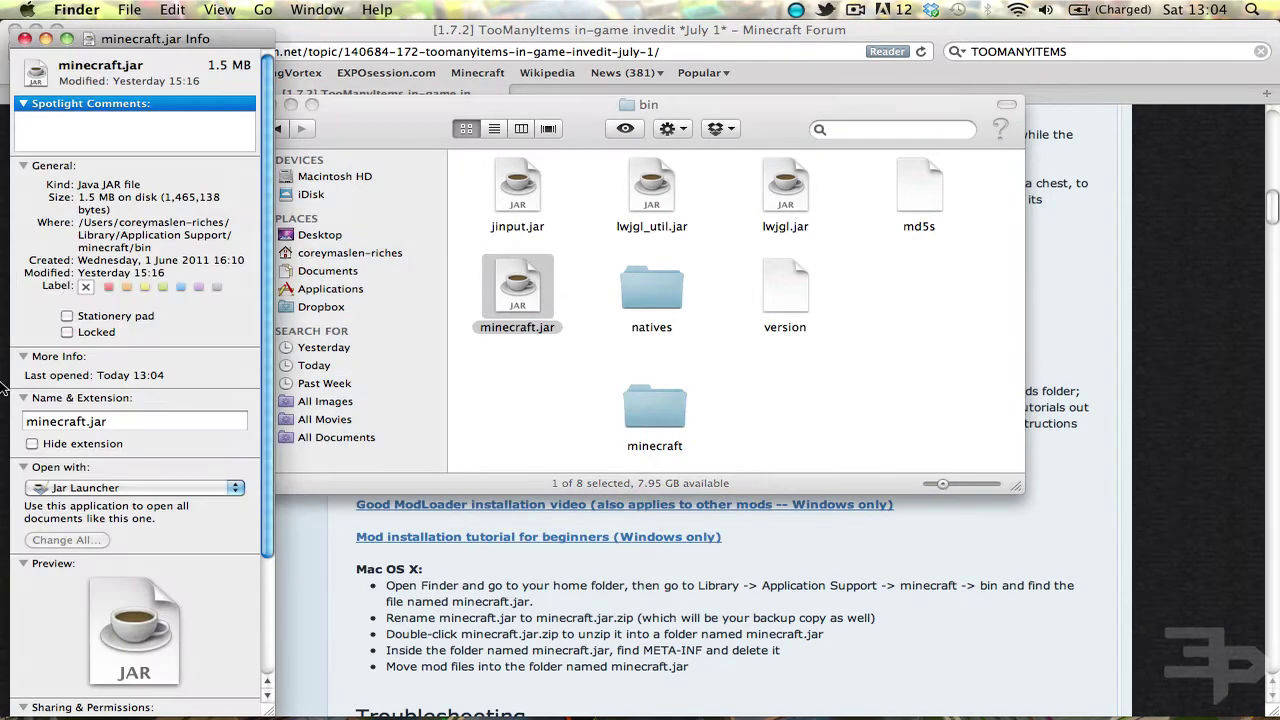
{"action": "left_click", "coordinate": [62, 421]}
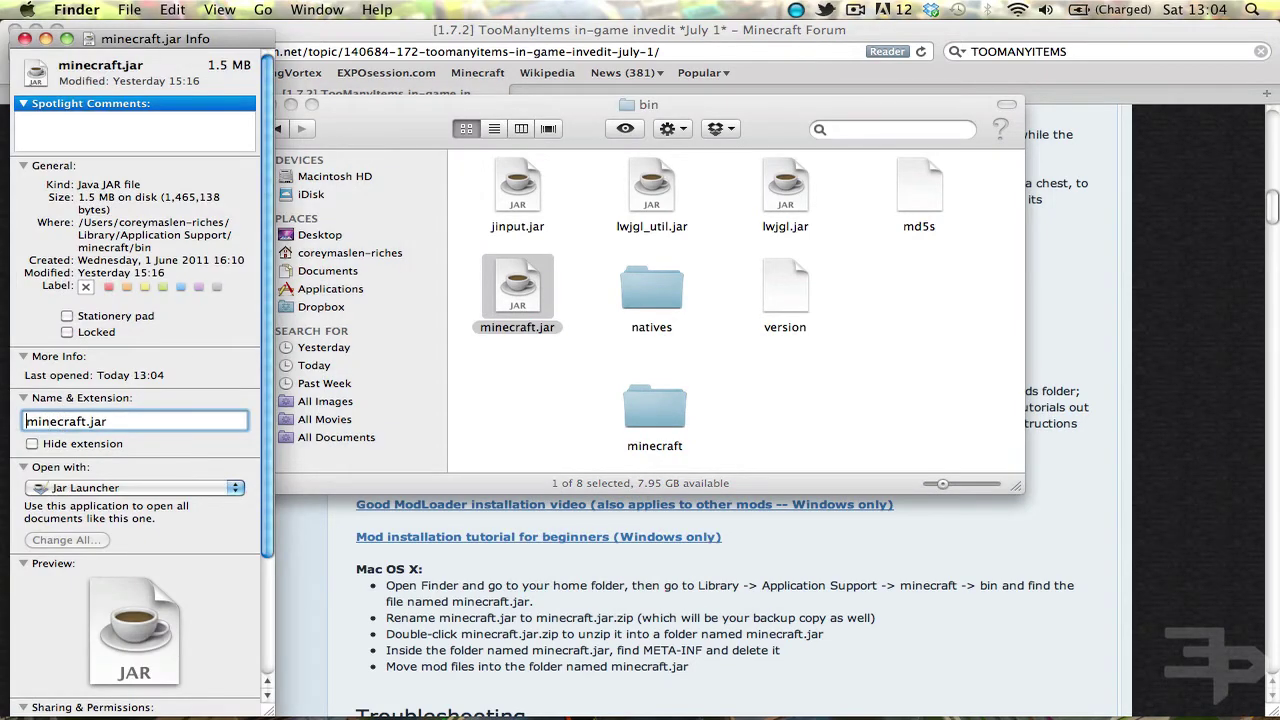
{"action": "type", "text": "real"}
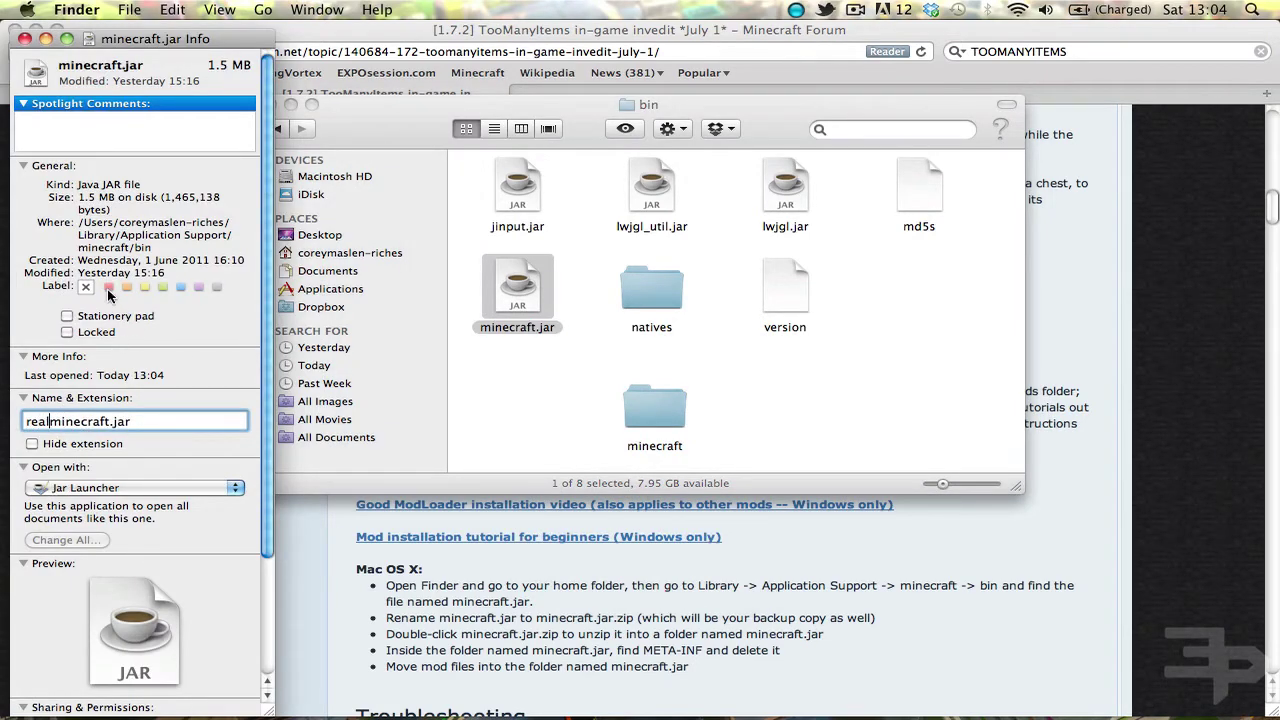
{"action": "key", "text": "Return"}
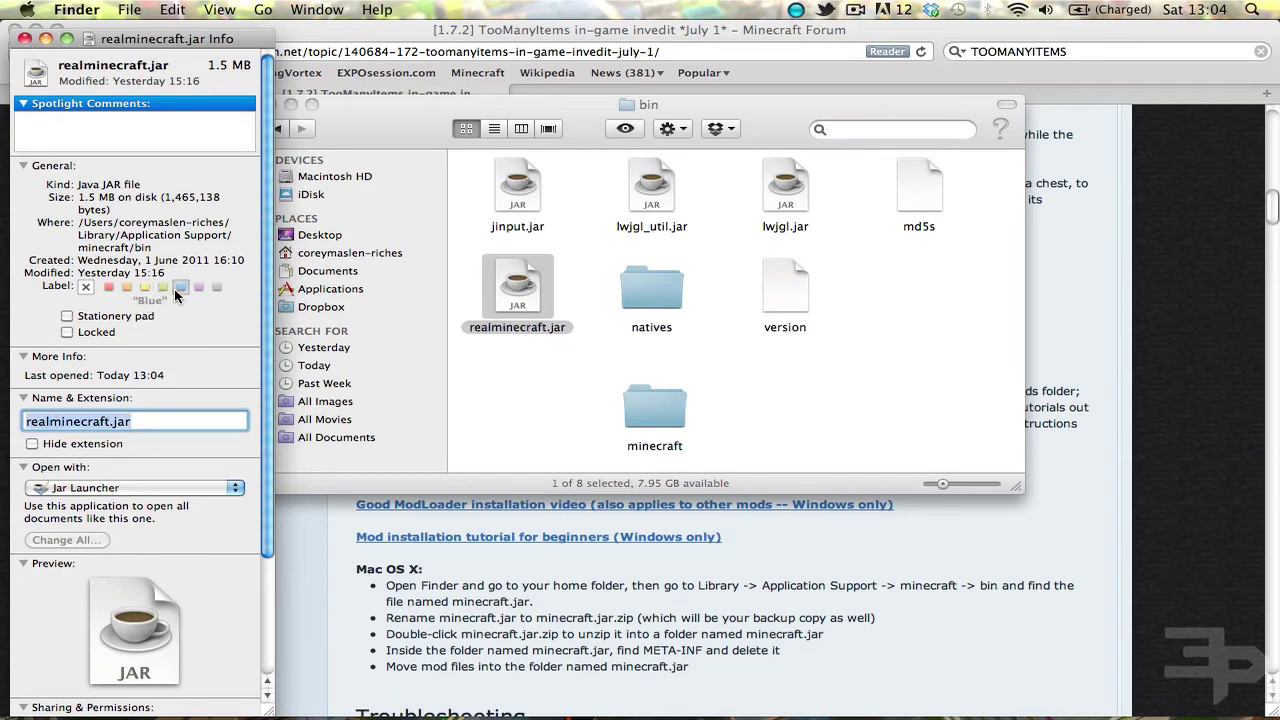
{"action": "left_click", "coordinate": [180, 287]}
{"action": "left_click", "coordinate": [24, 38]}
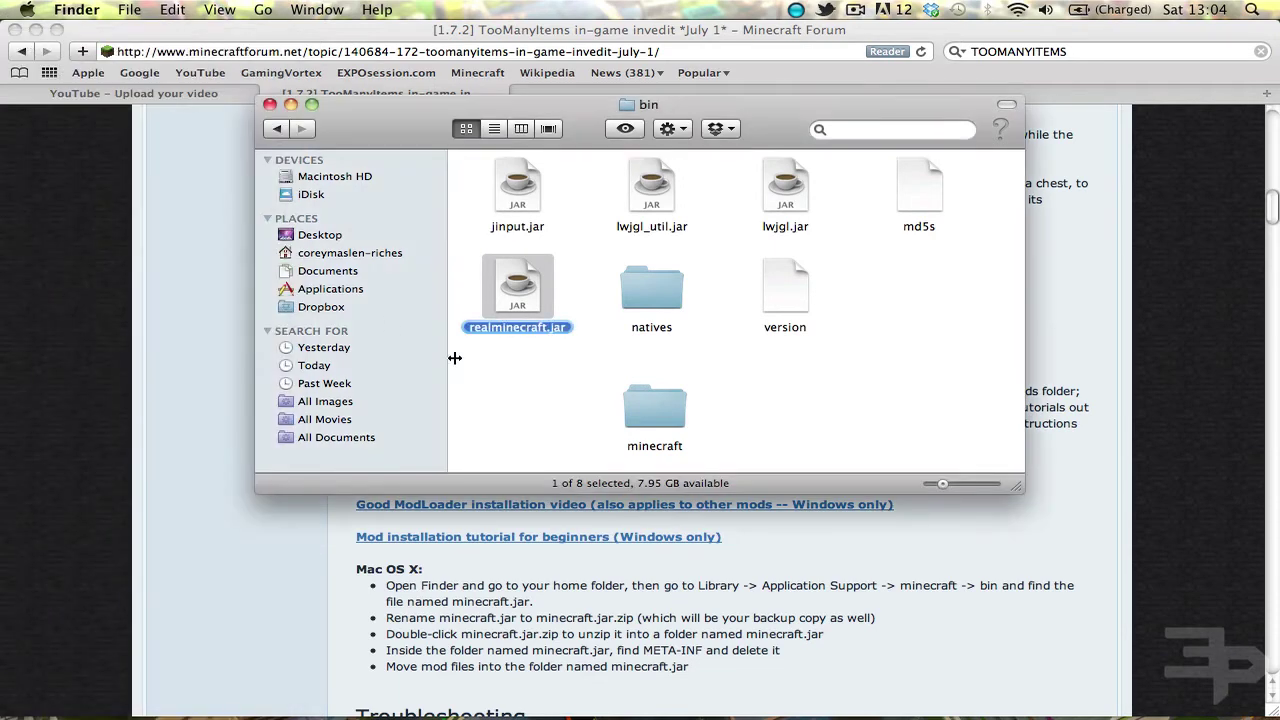
{"action": "left_click", "coordinate": [532, 392]}
{"action": "left_click", "coordinate": [639, 398]}
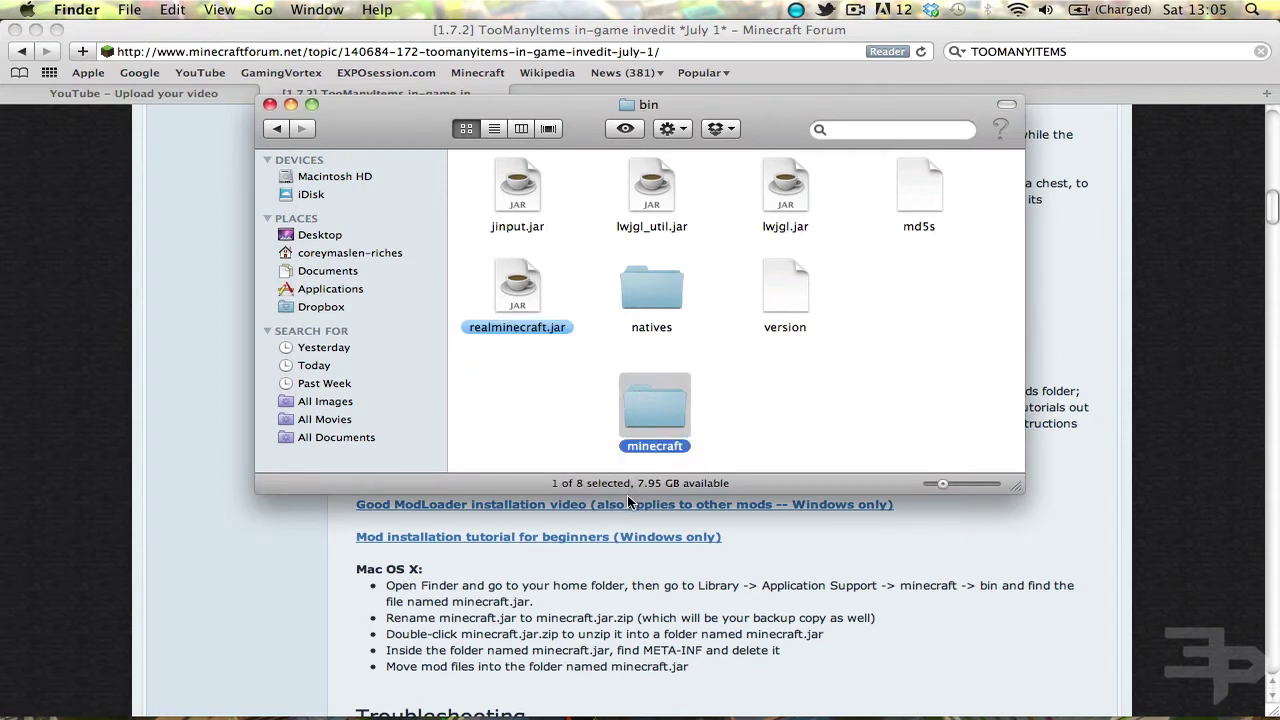
Rename the extracted minecraft folder to minecraft.jar and keep the .jar extension.
{"action": "key", "text": "Return"}
{"action": "key", "text": "BackSpace"}
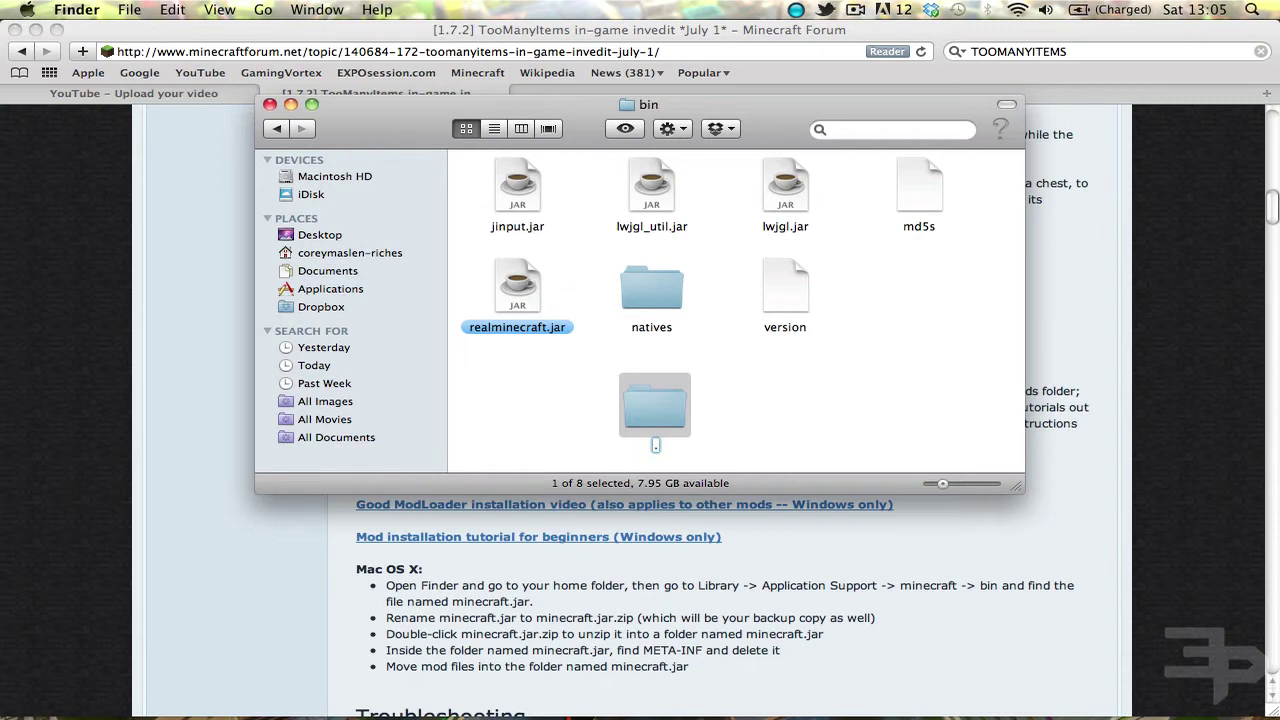
{"action": "type", "text": "minecraft"}
{"action": "type", "text": ".jar"}
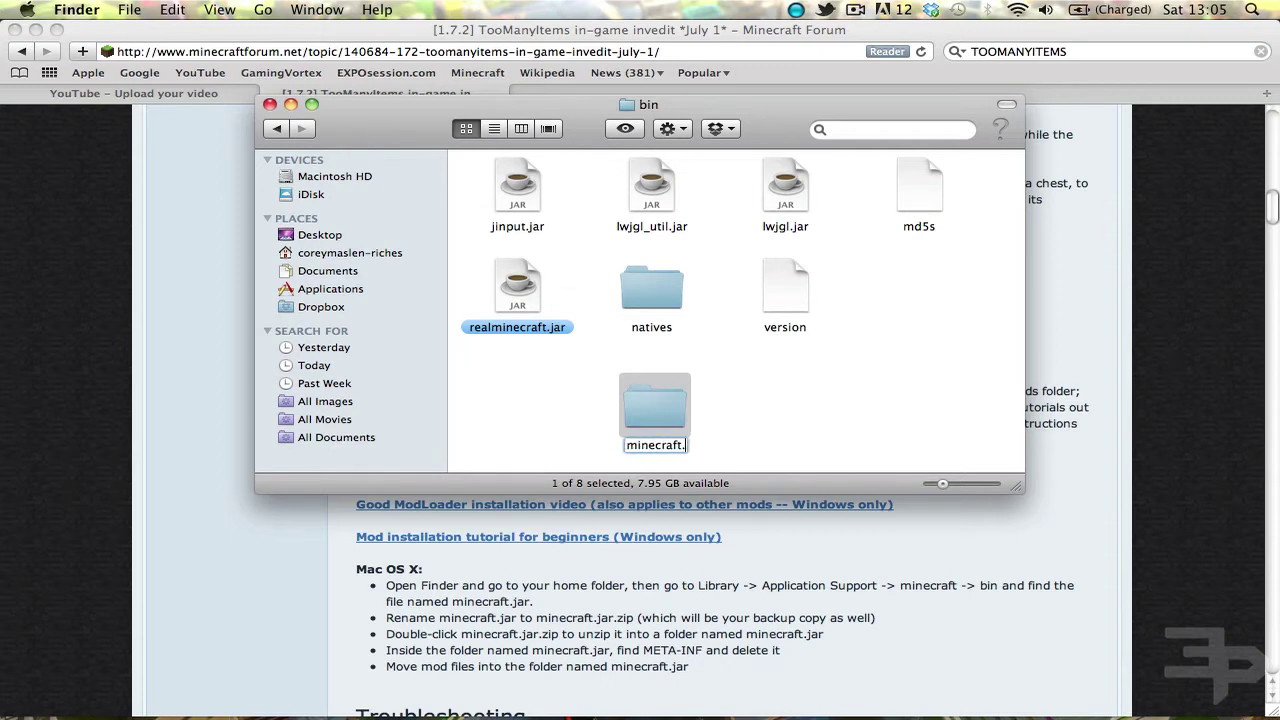
{"action": "key", "text": "Return"}
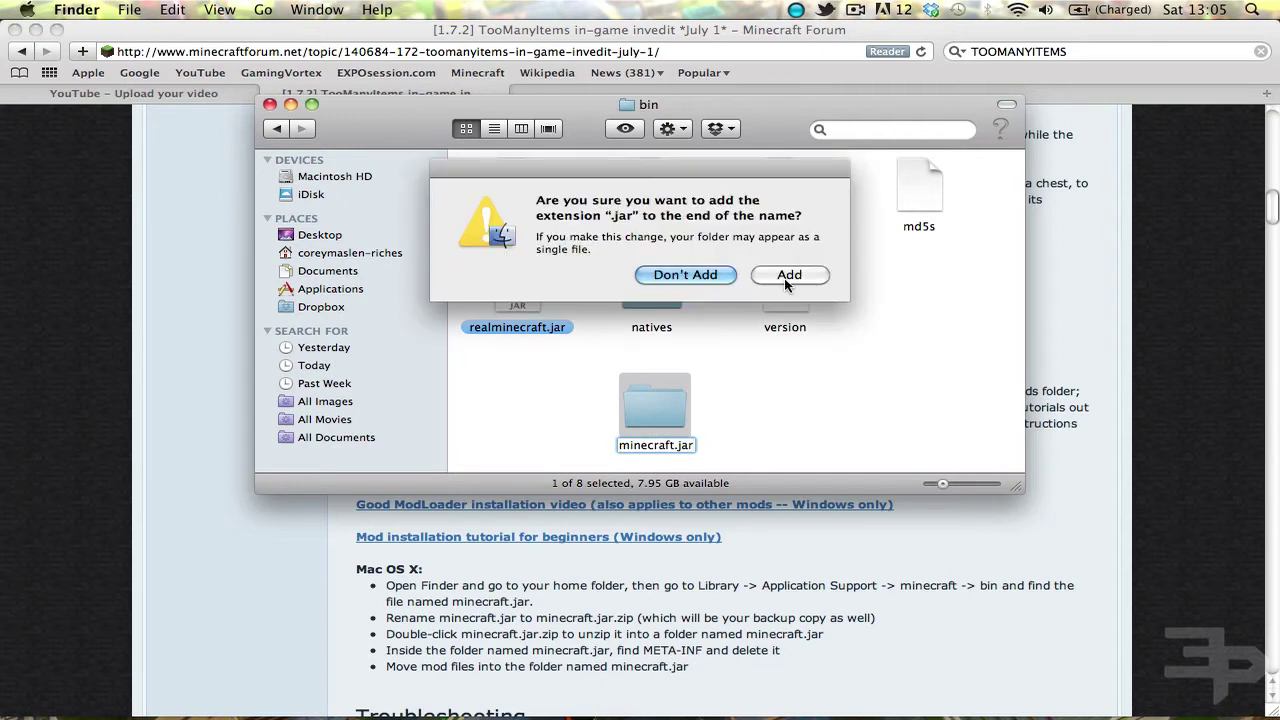
{"action": "left_click", "coordinate": [788, 274]}
Open the minecraft.jar folder and let the TooManyItems class files replace existing ones, reaching 711 items.
{"action": "left_click", "coordinate": [772, 430]}
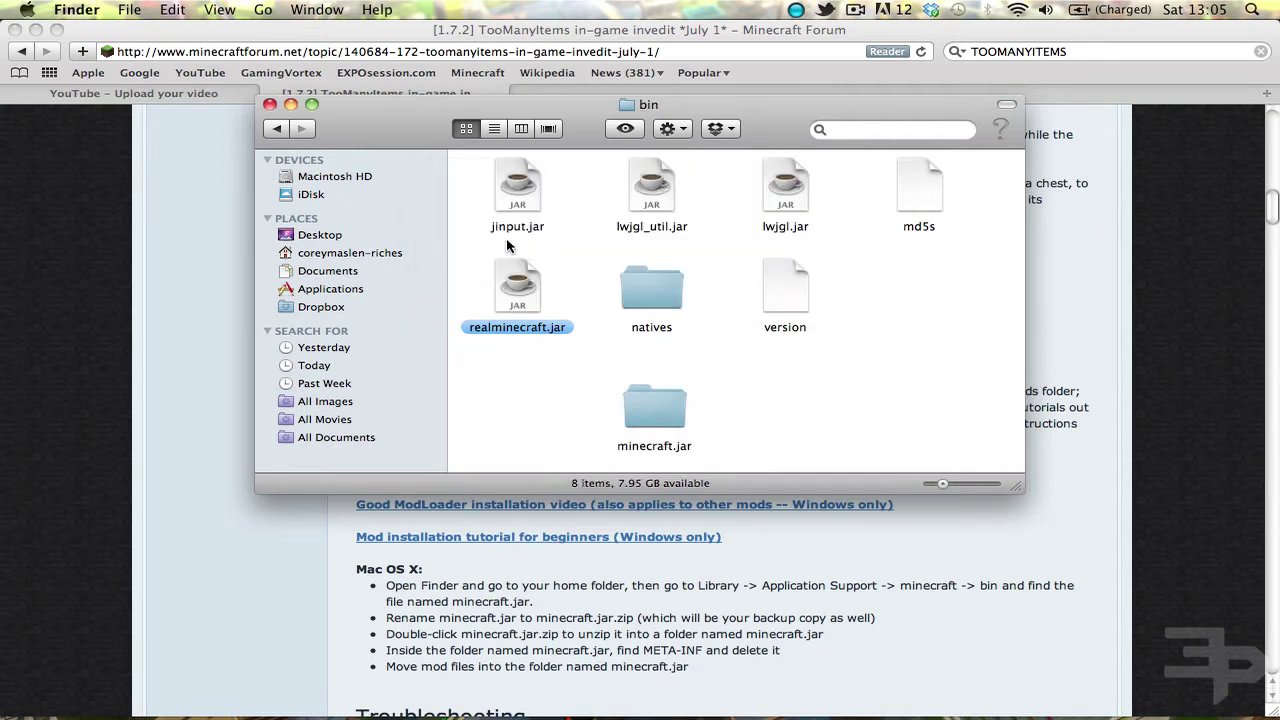
{"action": "left_click", "coordinate": [505, 295]}
{"action": "left_click", "coordinate": [605, 430]}
{"action": "left_click", "coordinate": [645, 418]}
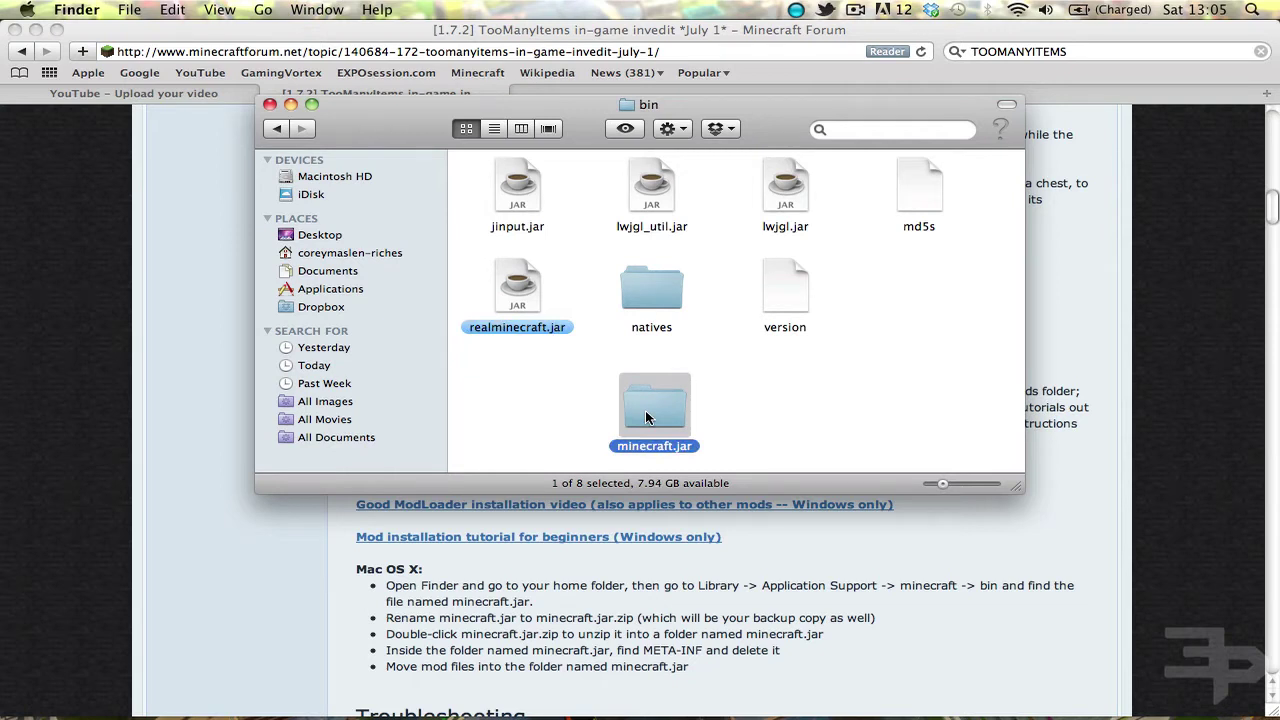
{"action": "double_click", "coordinate": [645, 412]}
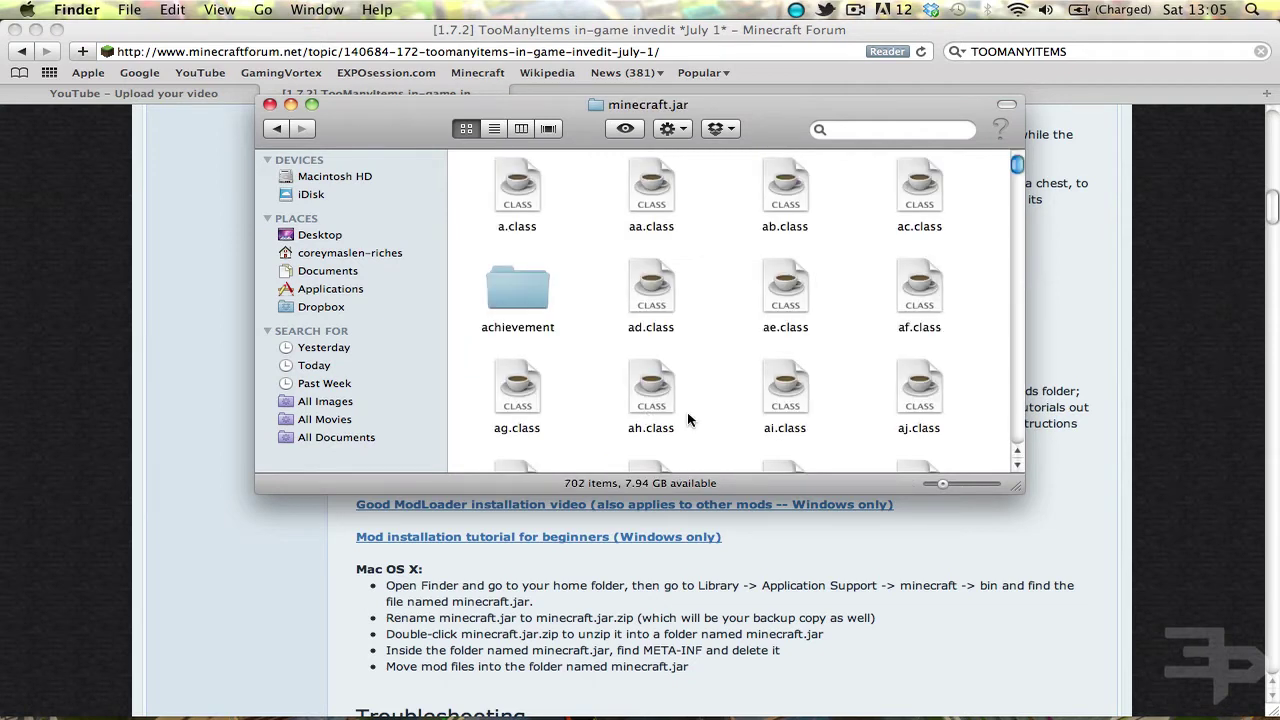
{"action": "left_click", "coordinate": [788, 248]}
{"action": "scroll", "coordinate": [694, 367], "scroll_direction": "down", "scroll_amount": 15}
{"action": "scroll", "coordinate": [694, 367], "scroll_direction": "up", "scroll_amount": 15}
{"action": "mouse_move", "coordinate": [787, 697]}
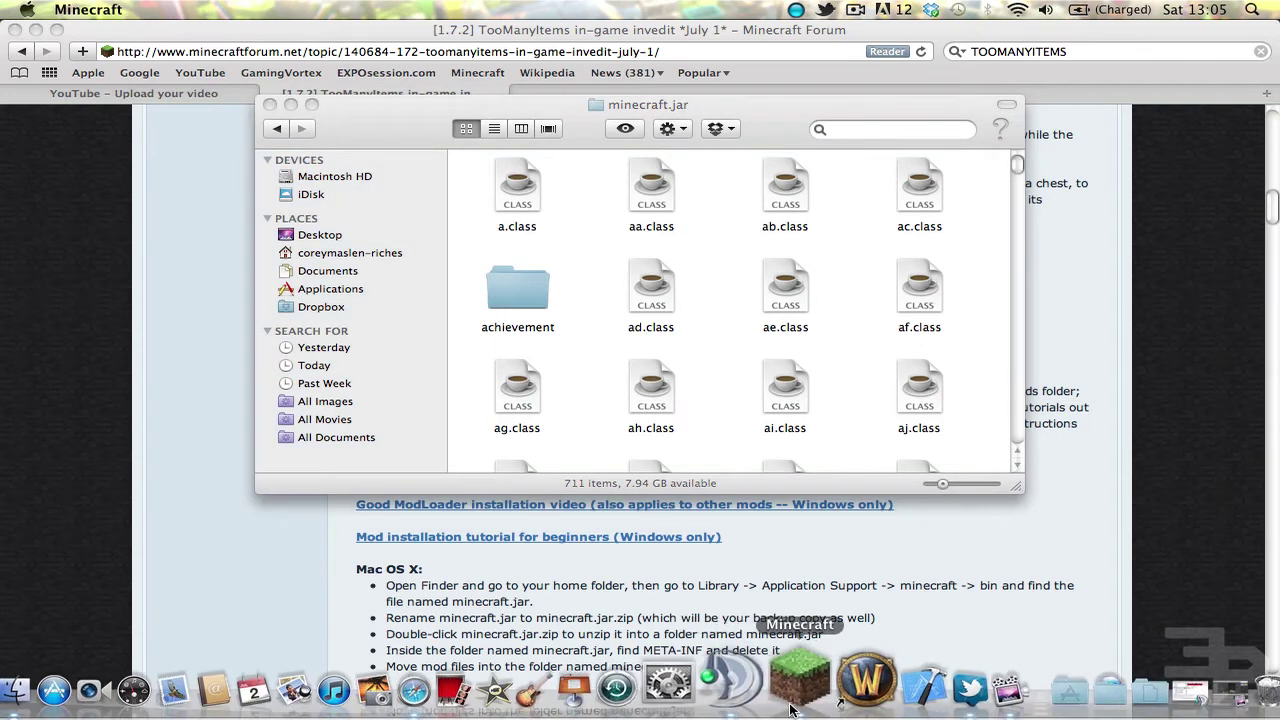
{"action": "left_click", "coordinate": [455, 220]}
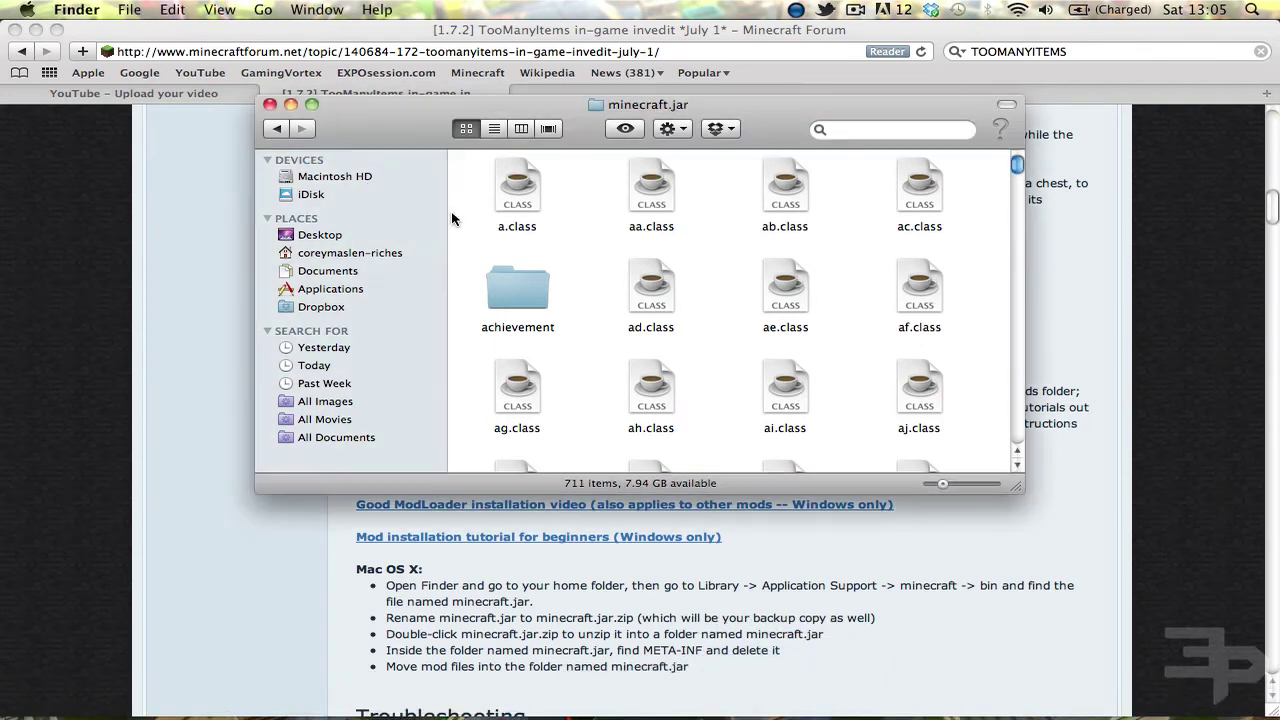
Close the minecraft.jar Finder window, return to the forum thread in Safari, and launch Minecraft.
{"action": "left_click", "coordinate": [269, 105]}
{"action": "left_click", "coordinate": [243, 262]}
{"action": "scroll", "coordinate": [243, 262], "scroll_direction": "up", "scroll_amount": 15}
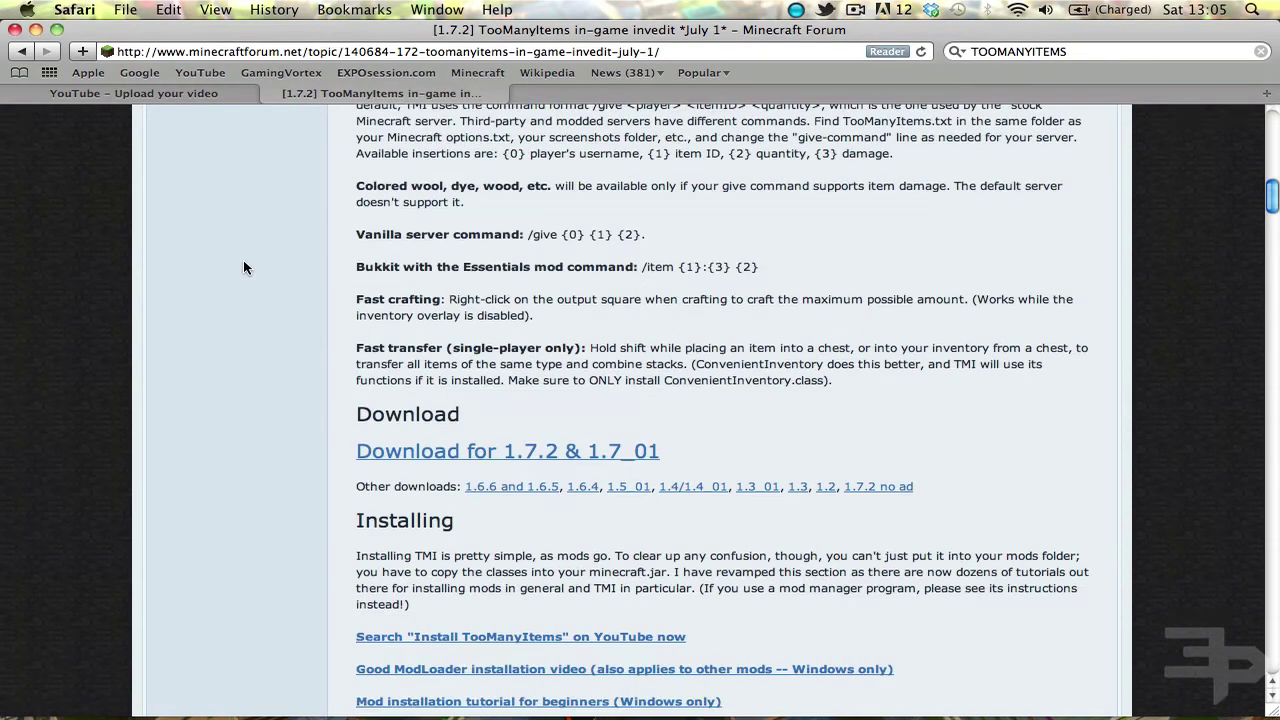
{"action": "scroll", "coordinate": [2, 284], "scroll_direction": "down", "scroll_amount": 2}
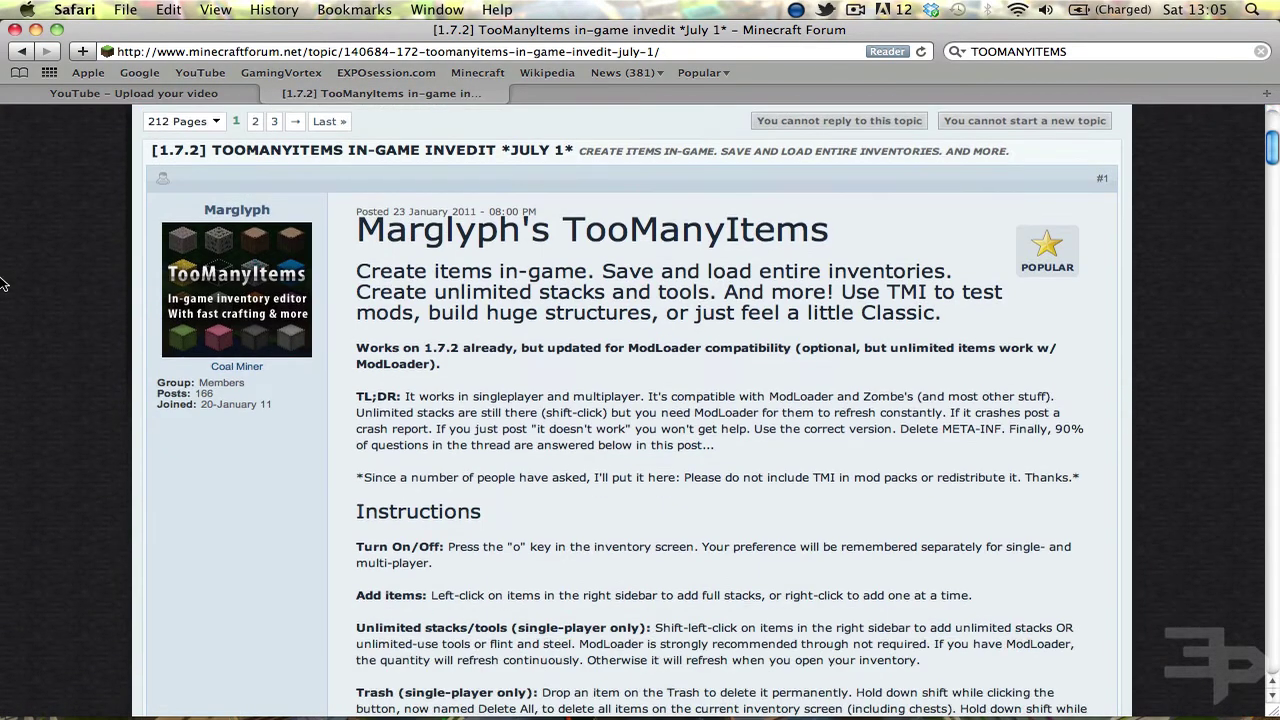
{"action": "scroll", "coordinate": [247, 484], "scroll_direction": "down", "scroll_amount": 12}
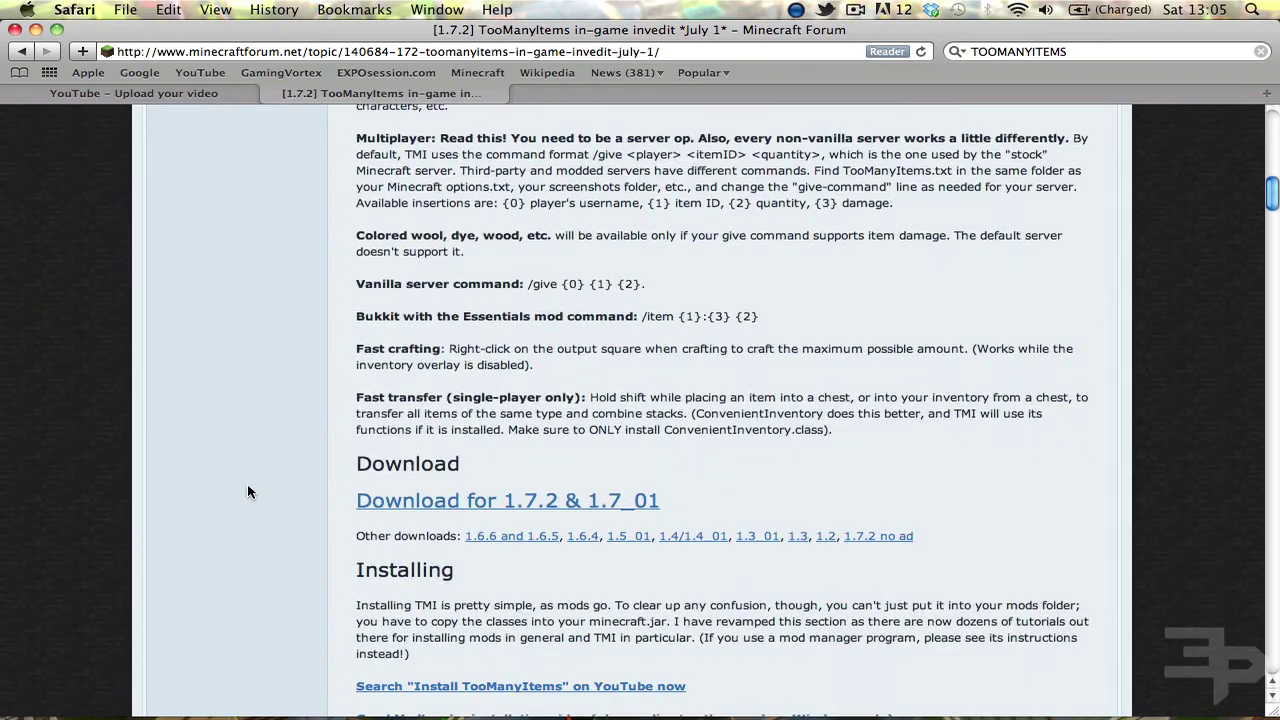
{"action": "scroll", "coordinate": [247, 484], "scroll_direction": "up", "scroll_amount": 15}
{"action": "mouse_move", "coordinate": [700, 700]}
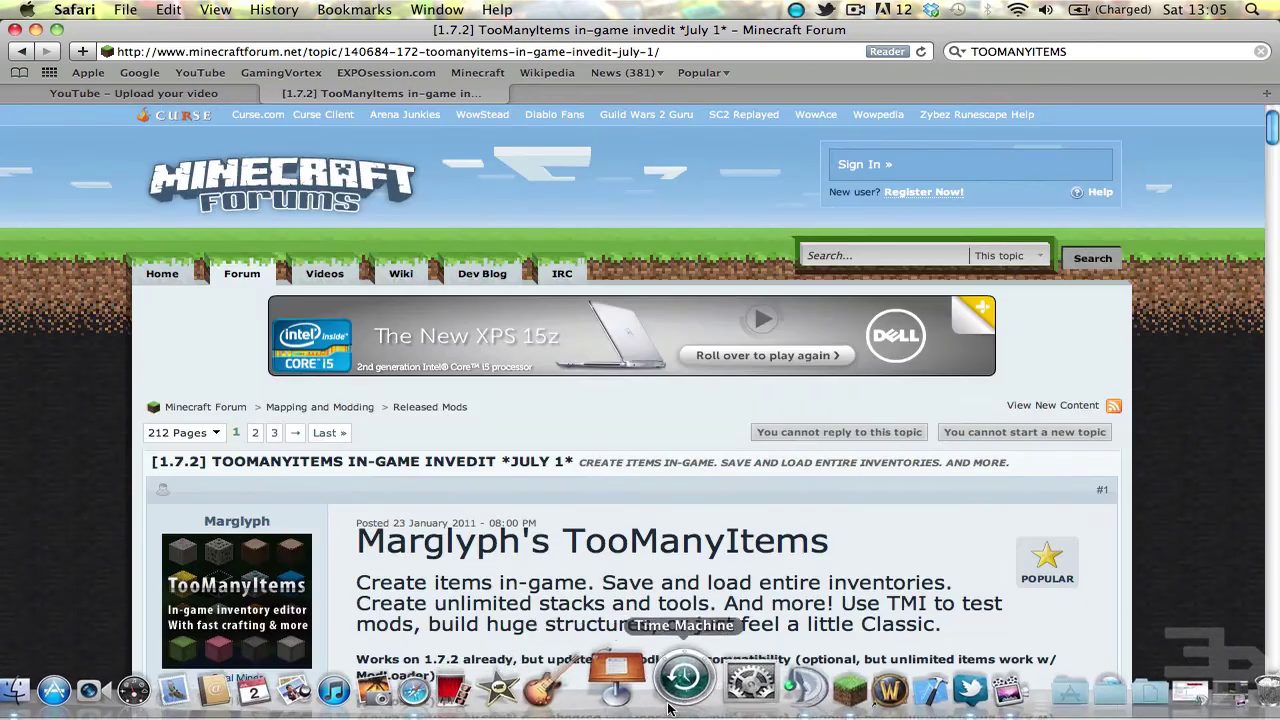
{"action": "left_click", "coordinate": [820, 685]}
Log in to the Minecraft launcher, then switch to Finder while the Mojang screen loads.
{"action": "key", "text": "Return"}
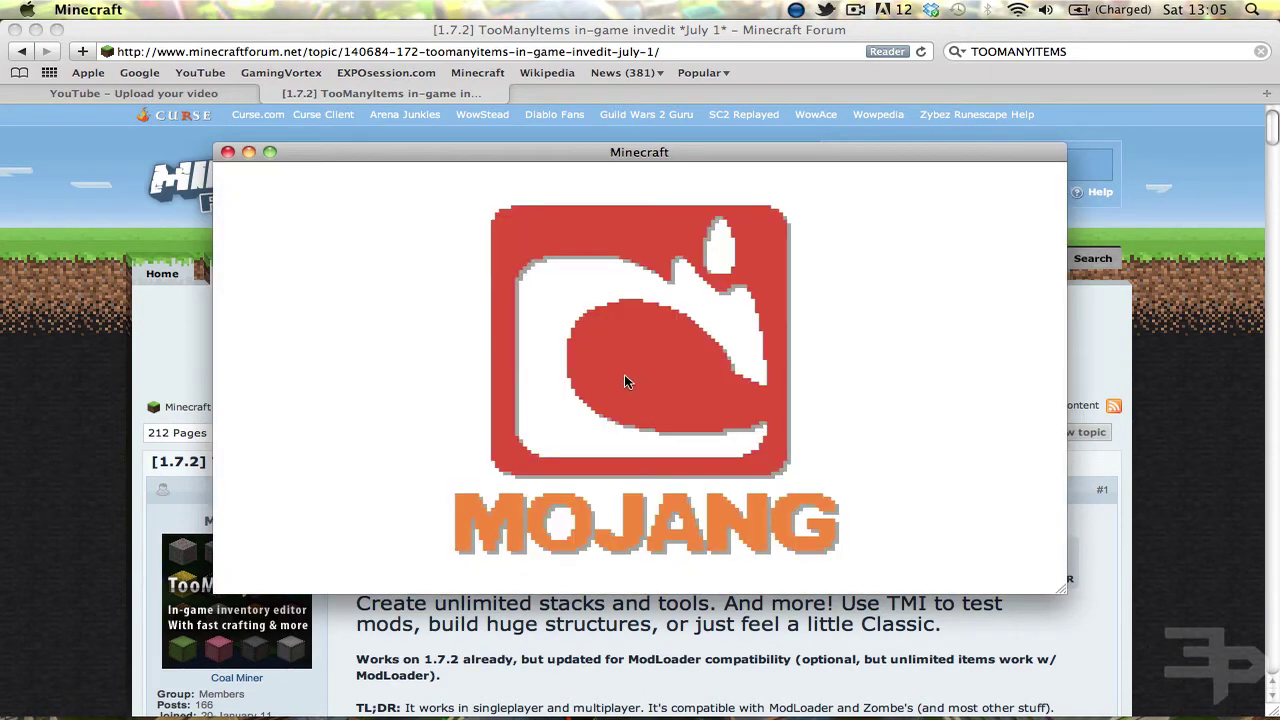
{"action": "mouse_move", "coordinate": [80, 712]}
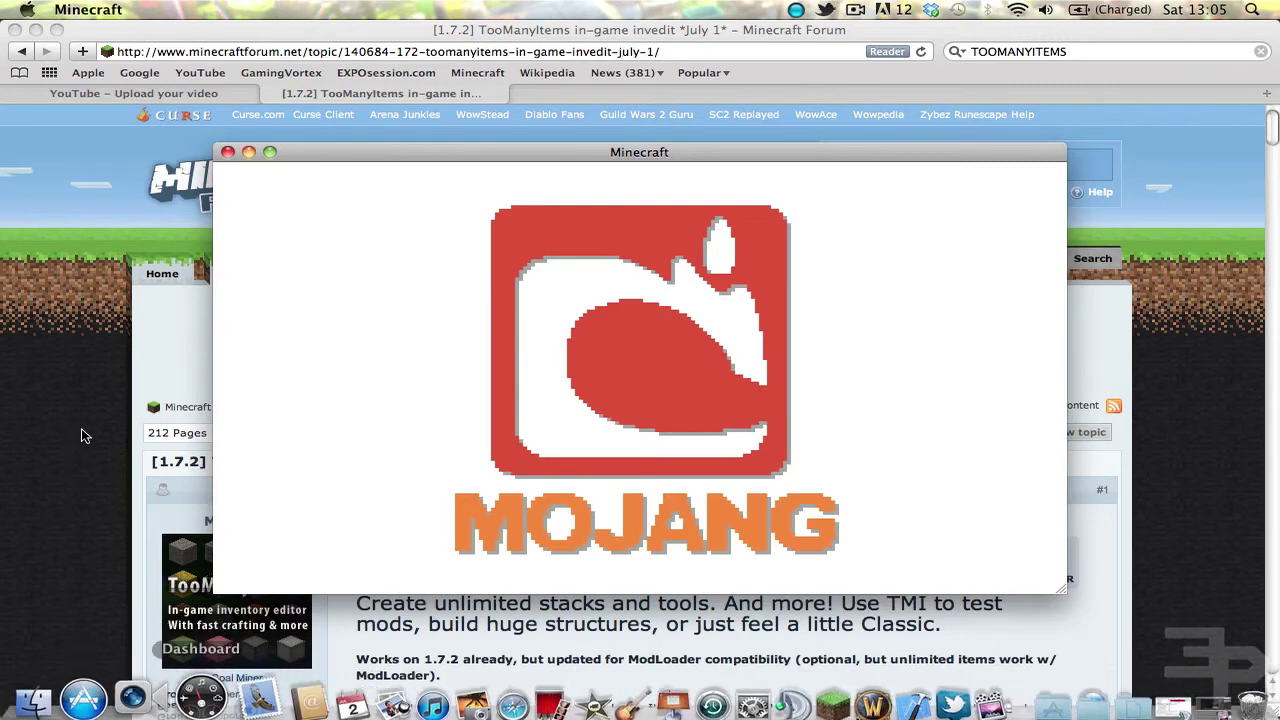
{"action": "left_click", "coordinate": [66, 706]}
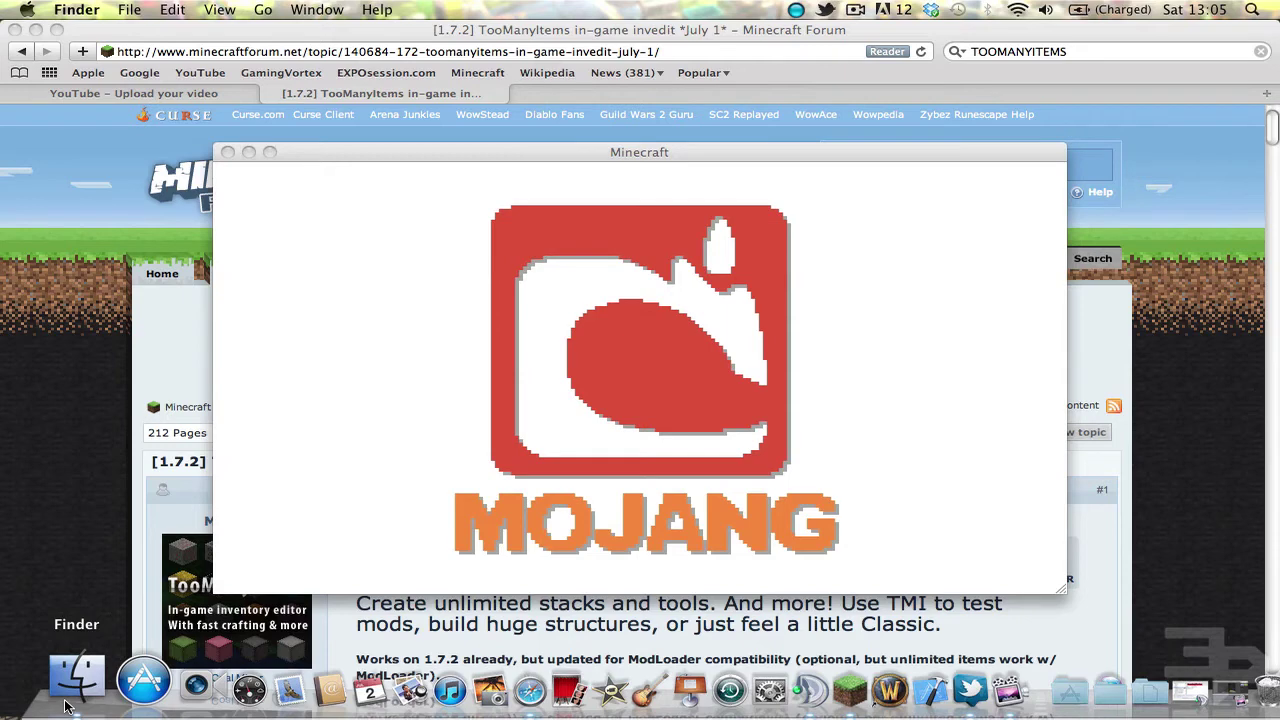
Browse to minecraft › bin, reposition the minecraft.jar folder beside realminecraft.jar, then return to Minecraft's title menu.
{"action": "left_click", "coordinate": [66, 706]}
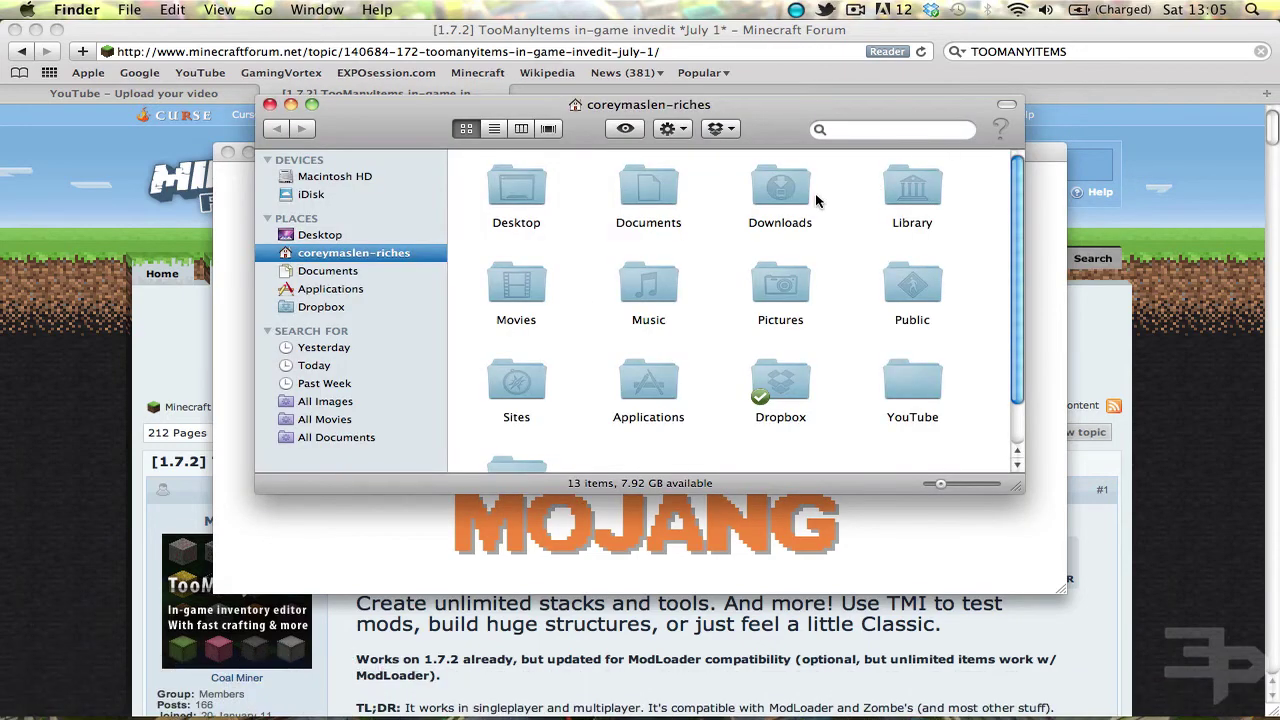
{"action": "double_click", "coordinate": [901, 188]}
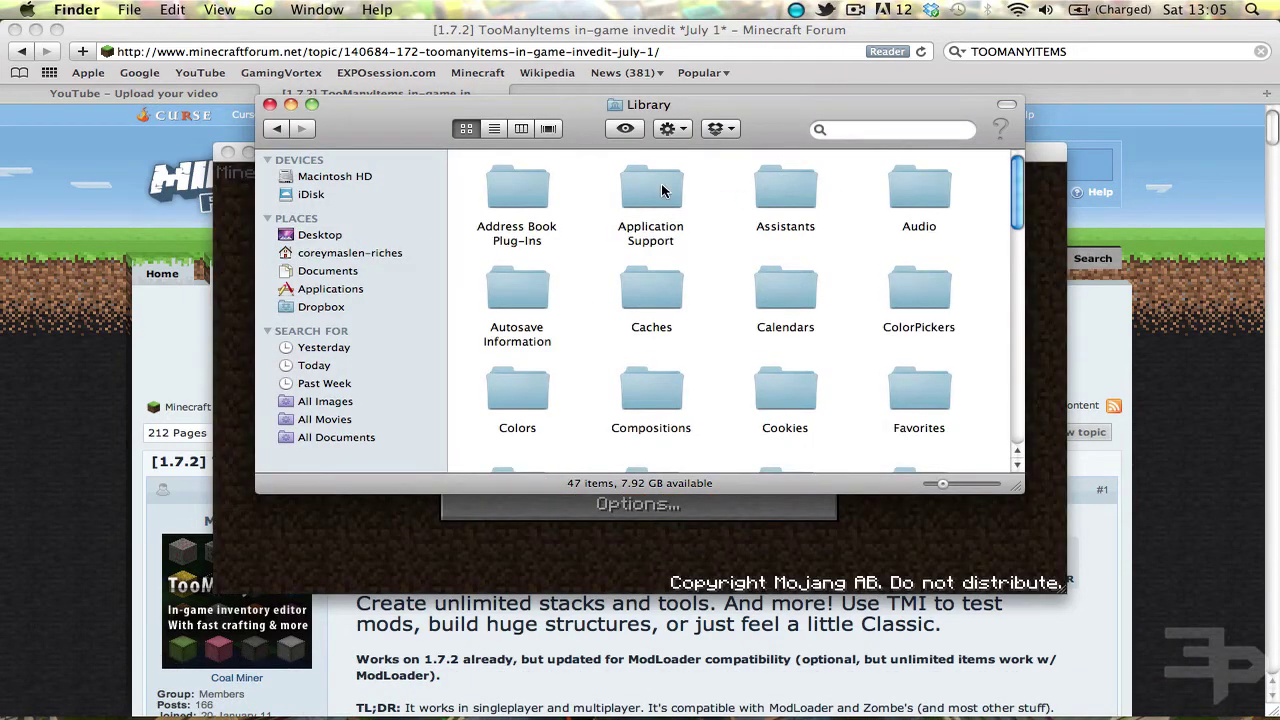
{"action": "double_click", "coordinate": [662, 190]}
{"action": "double_click", "coordinate": [637, 292]}
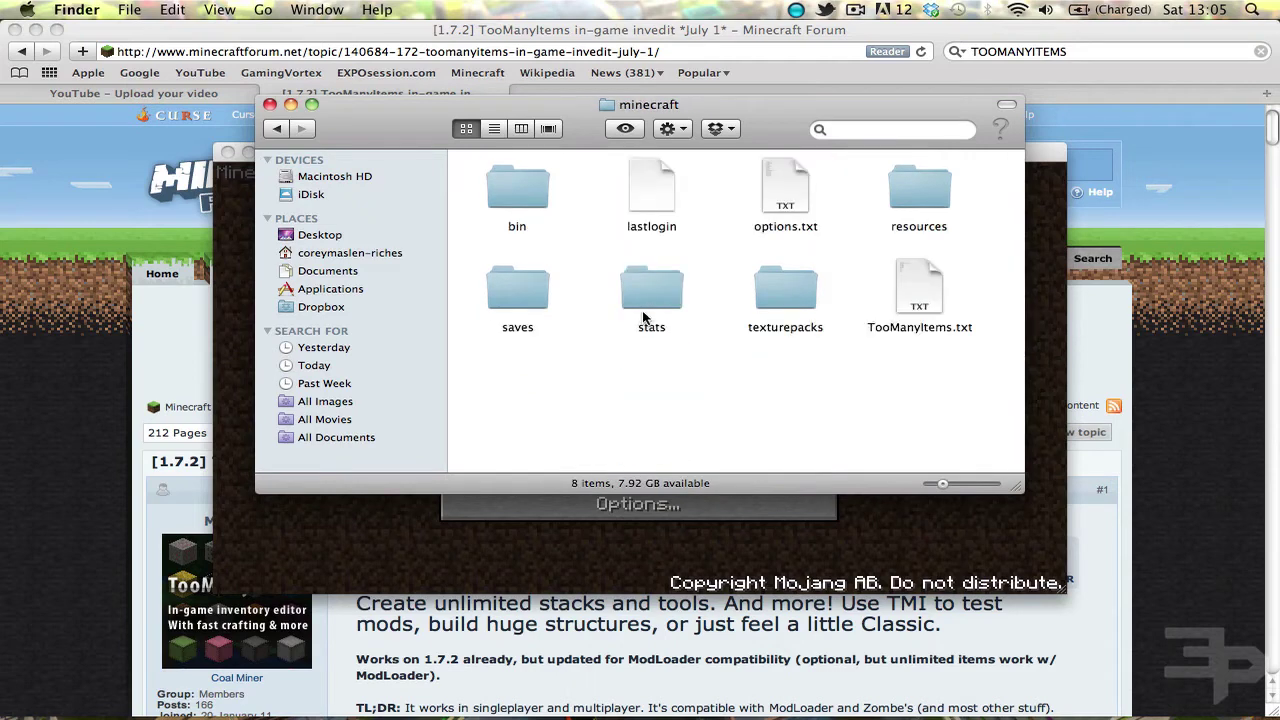
{"action": "double_click", "coordinate": [506, 184]}
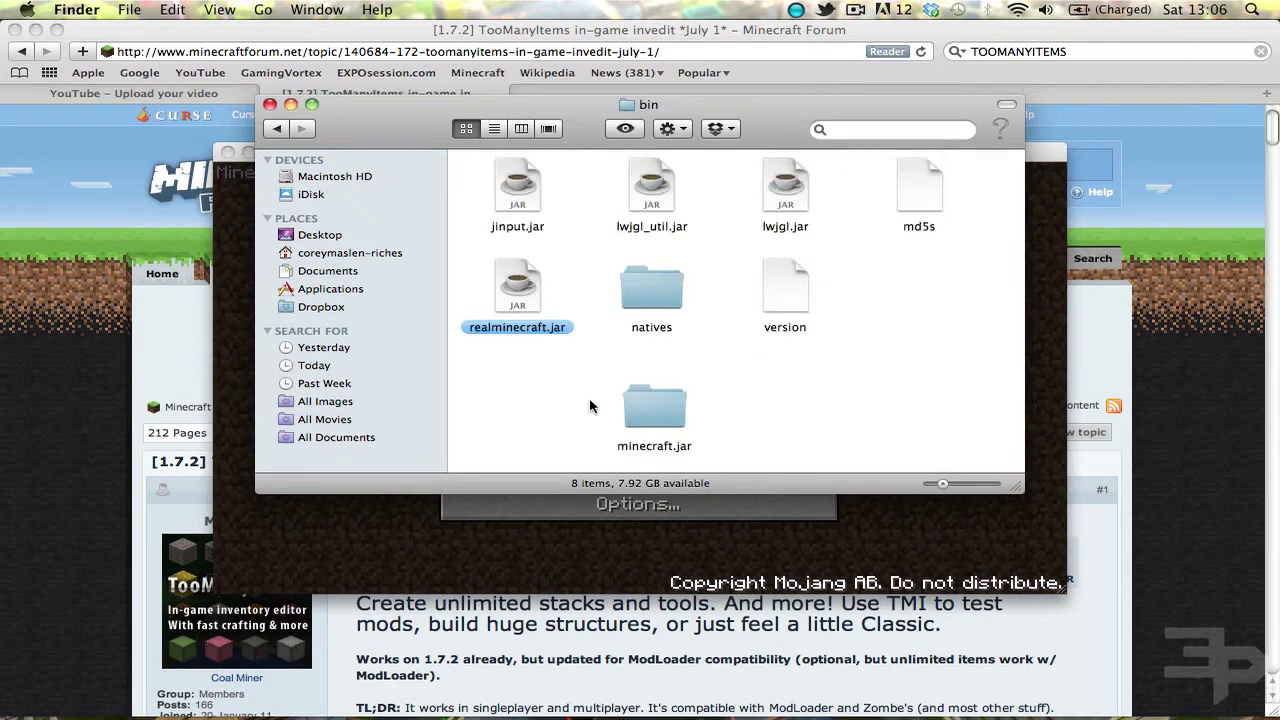
{"action": "left_click", "coordinate": [656, 408]}
{"action": "mouse_move", "coordinate": [656, 408]}
{"action": "left_mouse_down"}
{"action": "mouse_move", "coordinate": [730, 350]}
{"action": "mouse_move", "coordinate": [722, 378]}
{"action": "left_mouse_up"}
{"action": "left_click", "coordinate": [531, 292]}
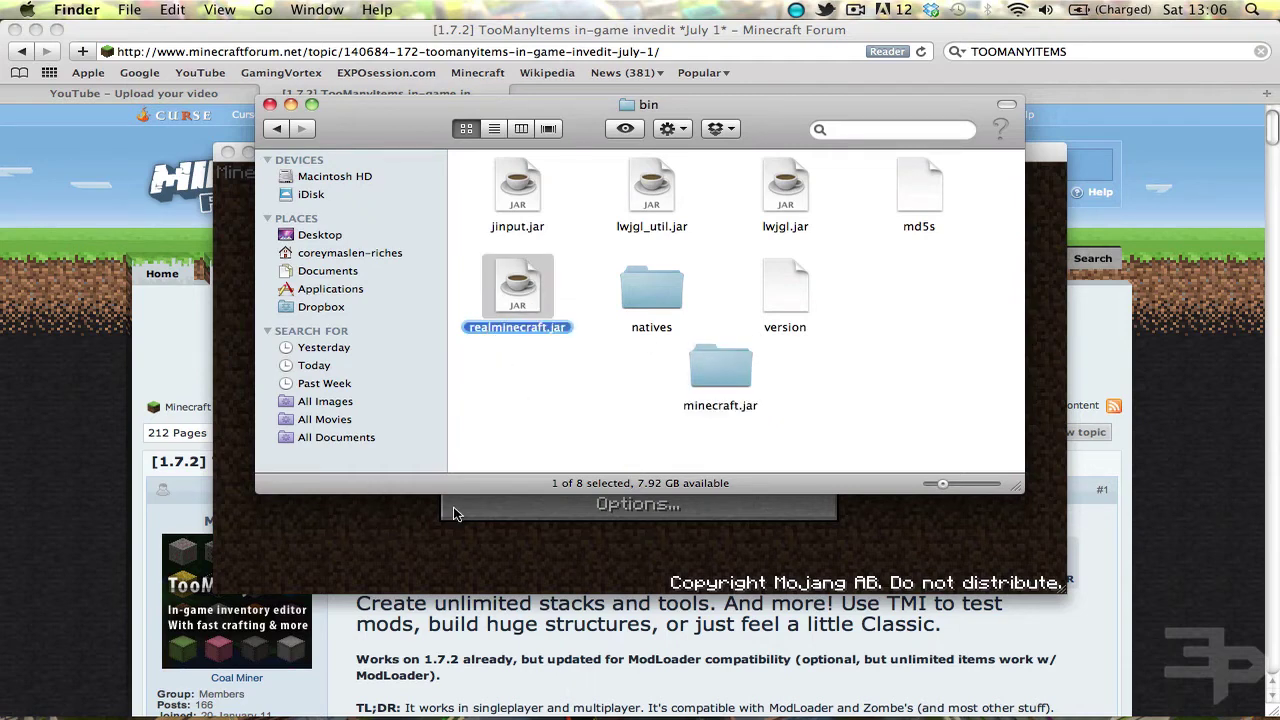
{"action": "left_click", "coordinate": [400, 546]}
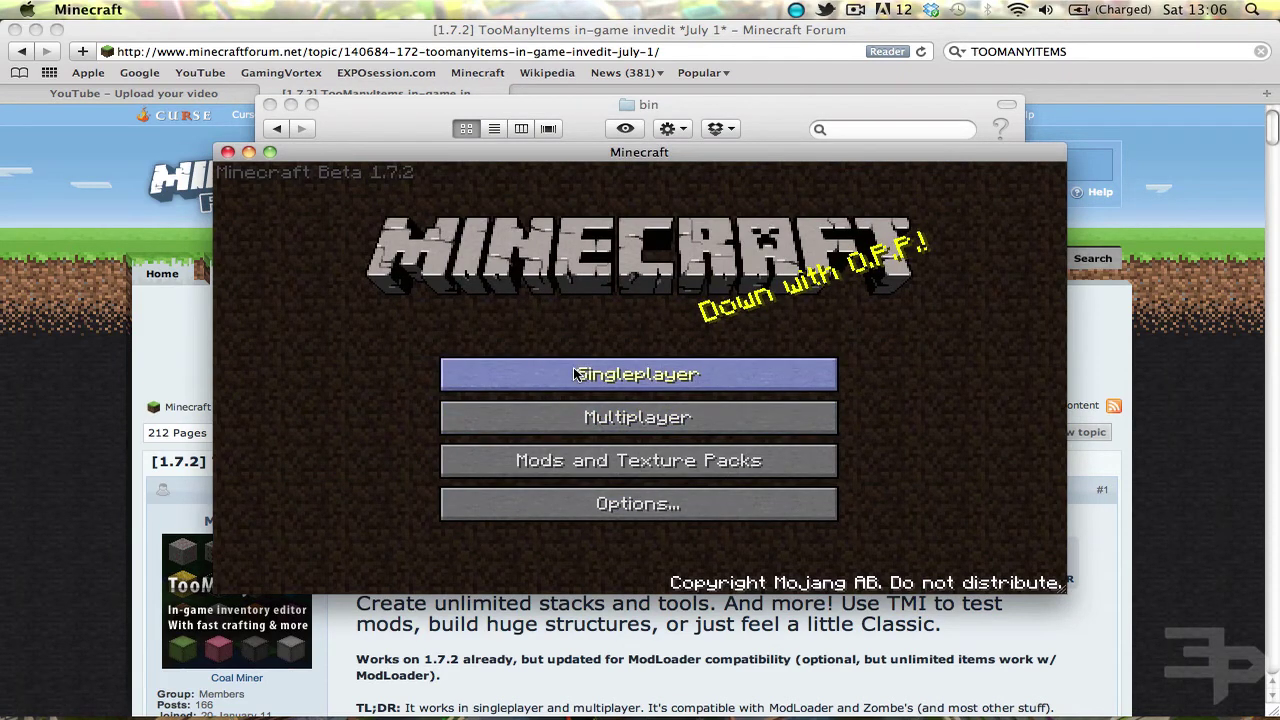
Play the singleplayer world My World and focus the in-game view.
{"action": "left_click", "coordinate": [575, 374]}
{"action": "left_click", "coordinate": [490, 300]}
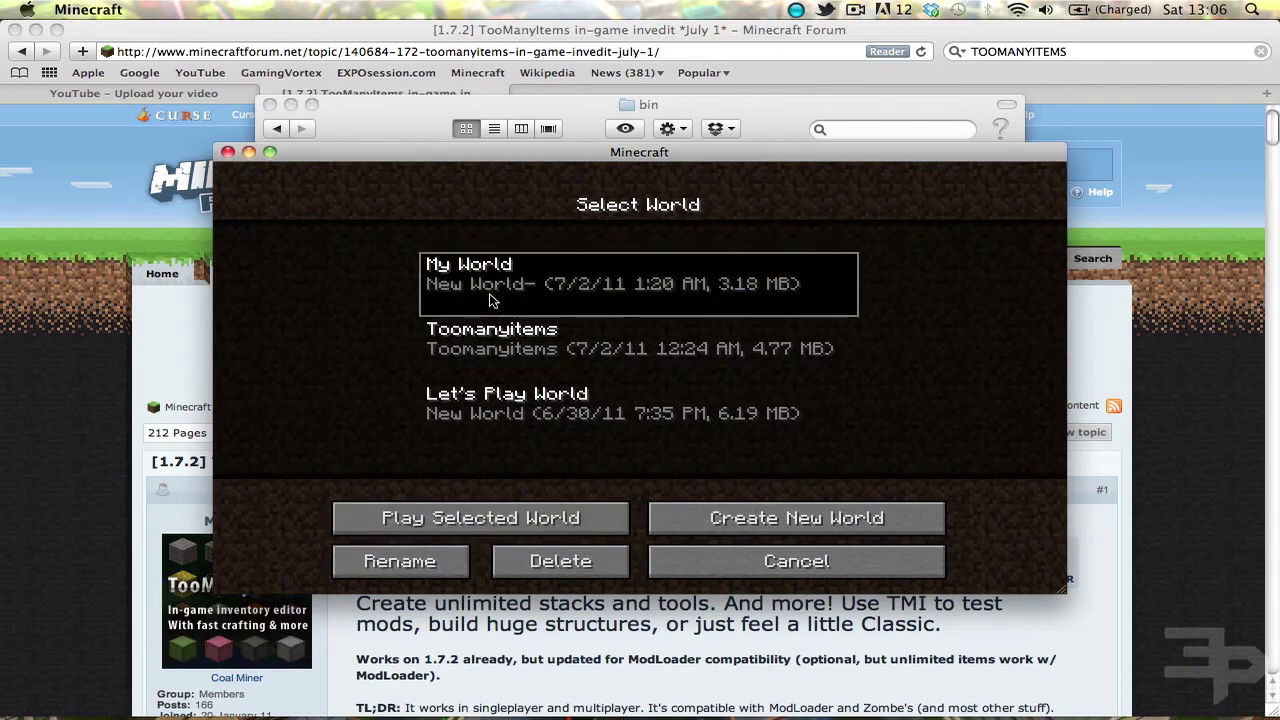
{"action": "left_click", "coordinate": [505, 519]}
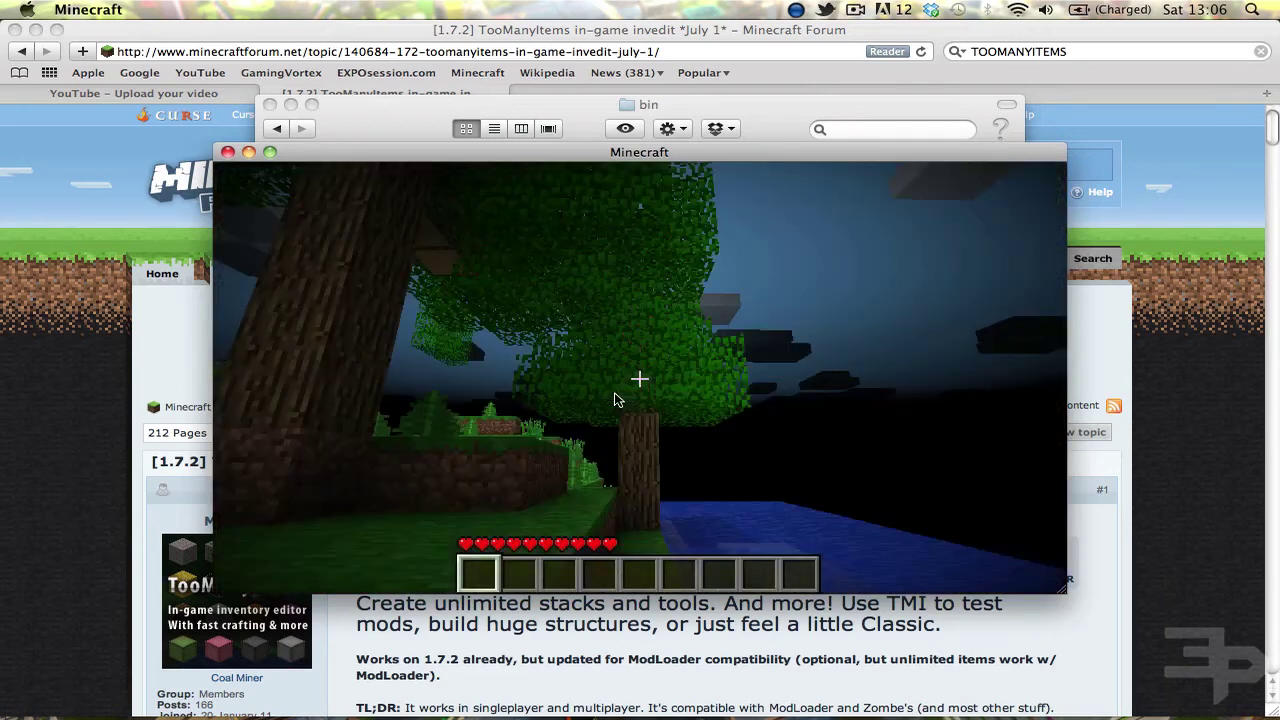
{"action": "left_click", "coordinate": [614, 398]}
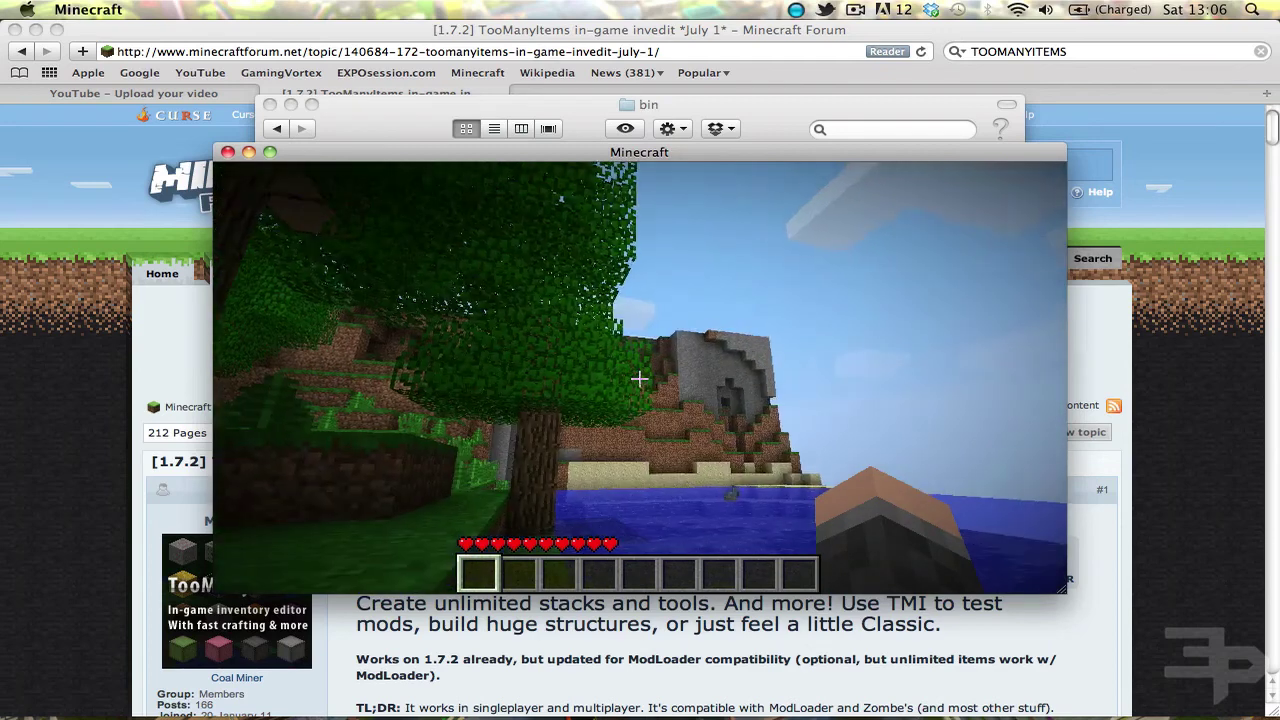
Open the inventory, toggle the TooManyItems overlay off and back on, and page to the second item page.
{"action": "key", "text": "e"}
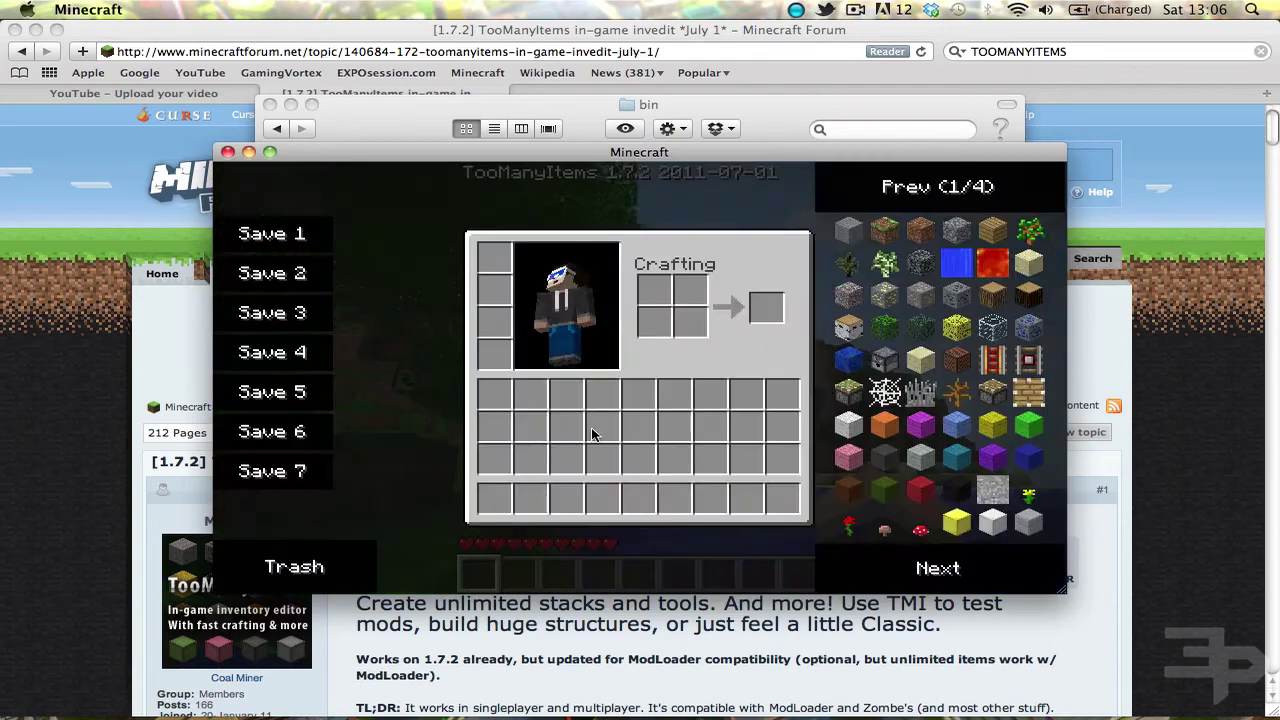
{"action": "key", "text": "o"}
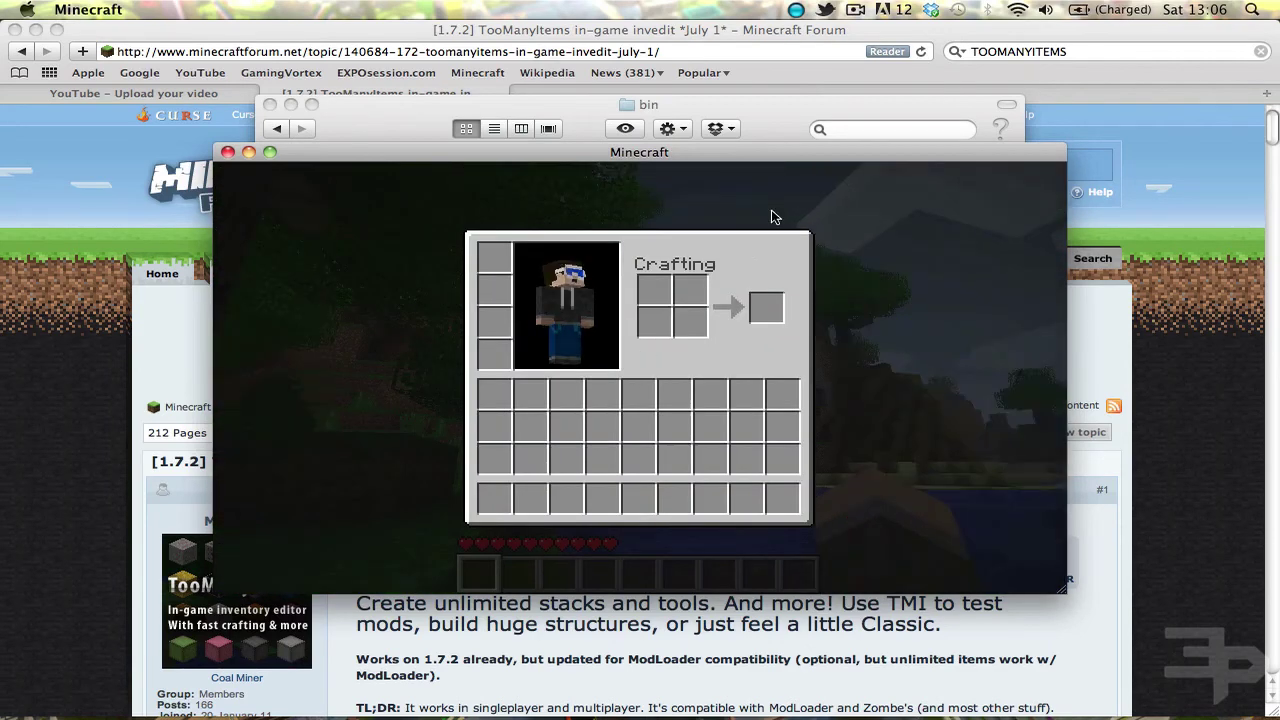
{"action": "key", "text": "o"}
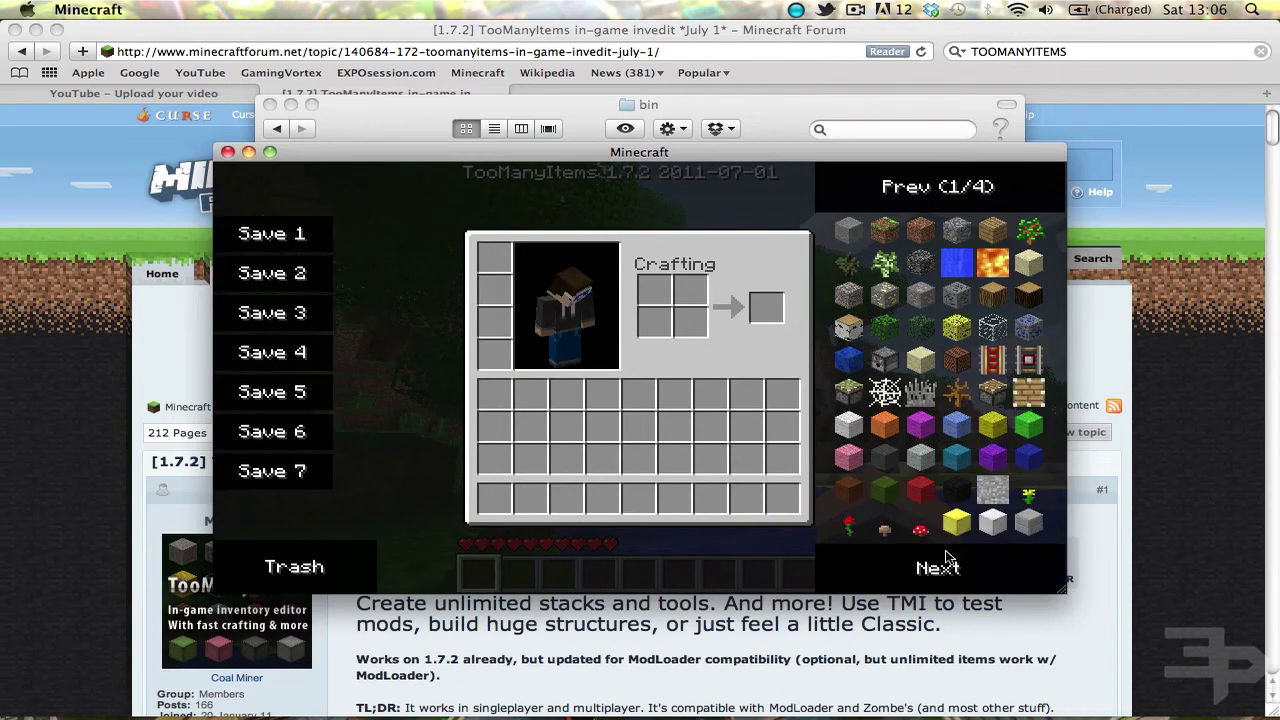
{"action": "left_click", "coordinate": [940, 570]}
{"action": "left_click", "coordinate": [945, 575]}
{"action": "left_click", "coordinate": [948, 580]}
{"action": "left_click", "coordinate": [948, 580]}
{"action": "left_click", "coordinate": [948, 580]}
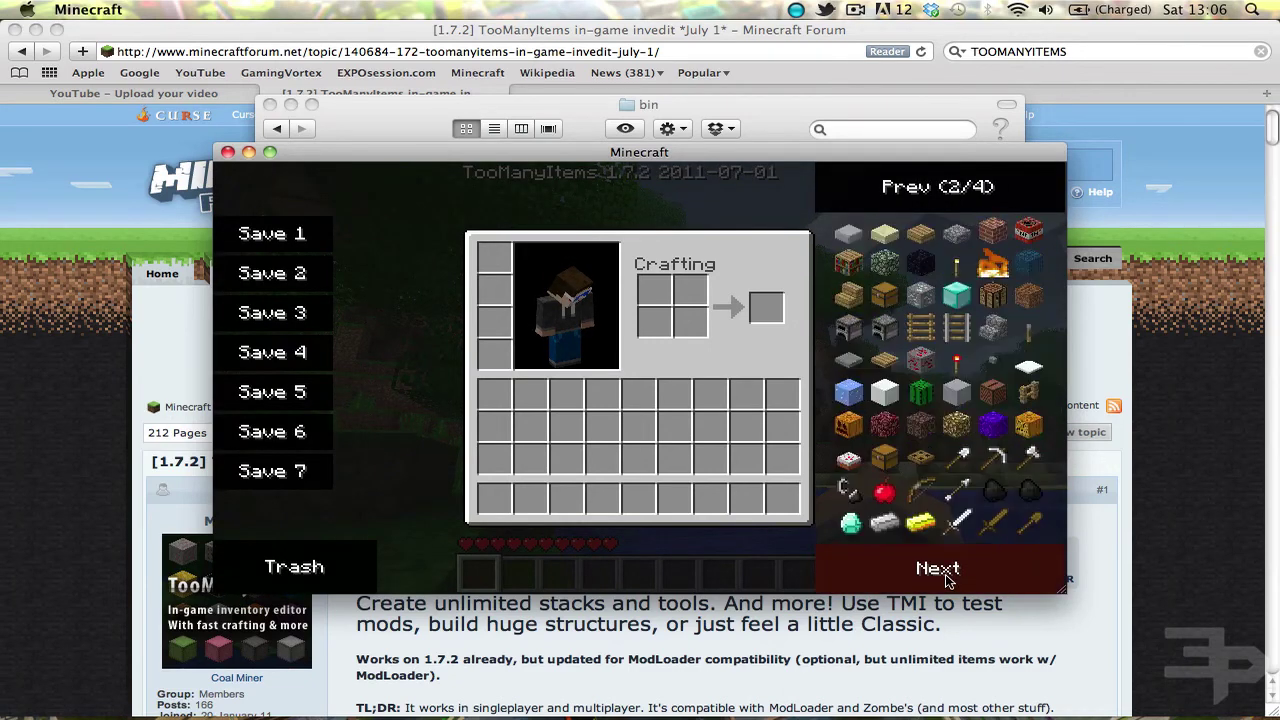
Spawn two 64-stacks each of glowstone, redstone torches, ladders and crafting tables into the hotbar.
{"action": "left_click", "coordinate": [956, 425]}
{"action": "left_click", "coordinate": [956, 425]}
{"action": "left_click", "coordinate": [956, 360]}
{"action": "left_click", "coordinate": [956, 360]}
{"action": "left_click", "coordinate": [955, 325]}
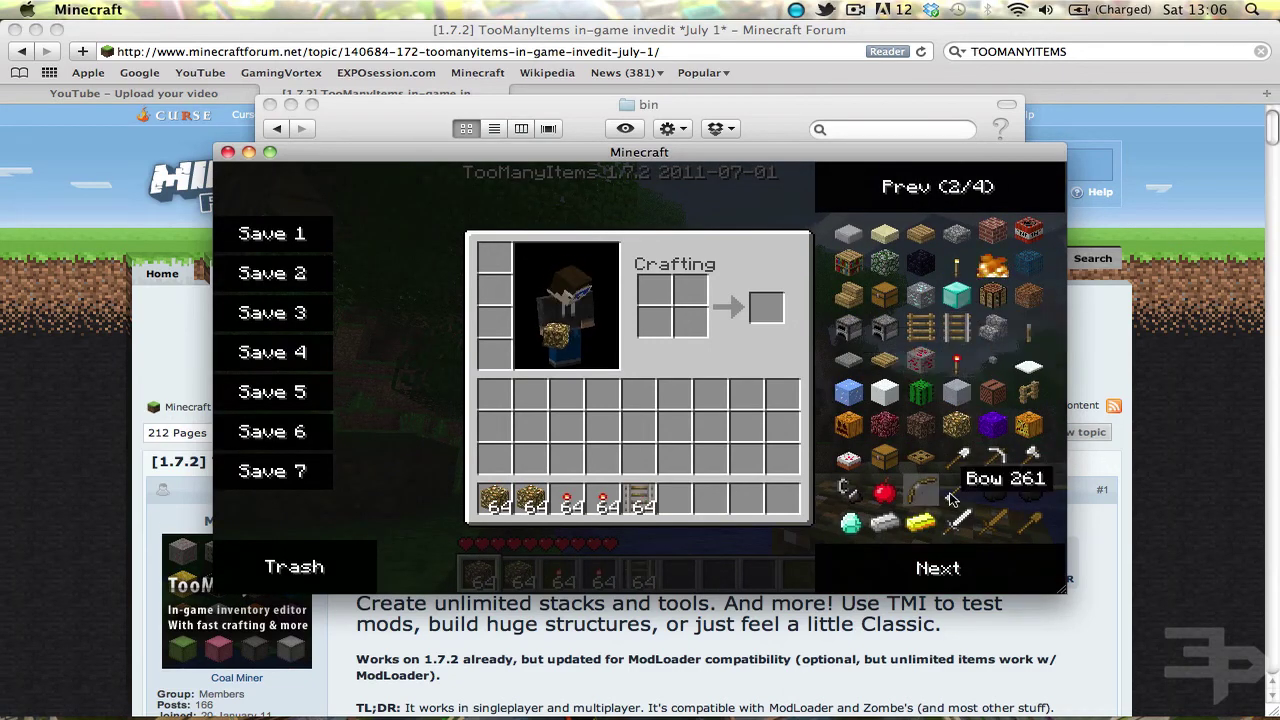
{"action": "left_click", "coordinate": [993, 295]}
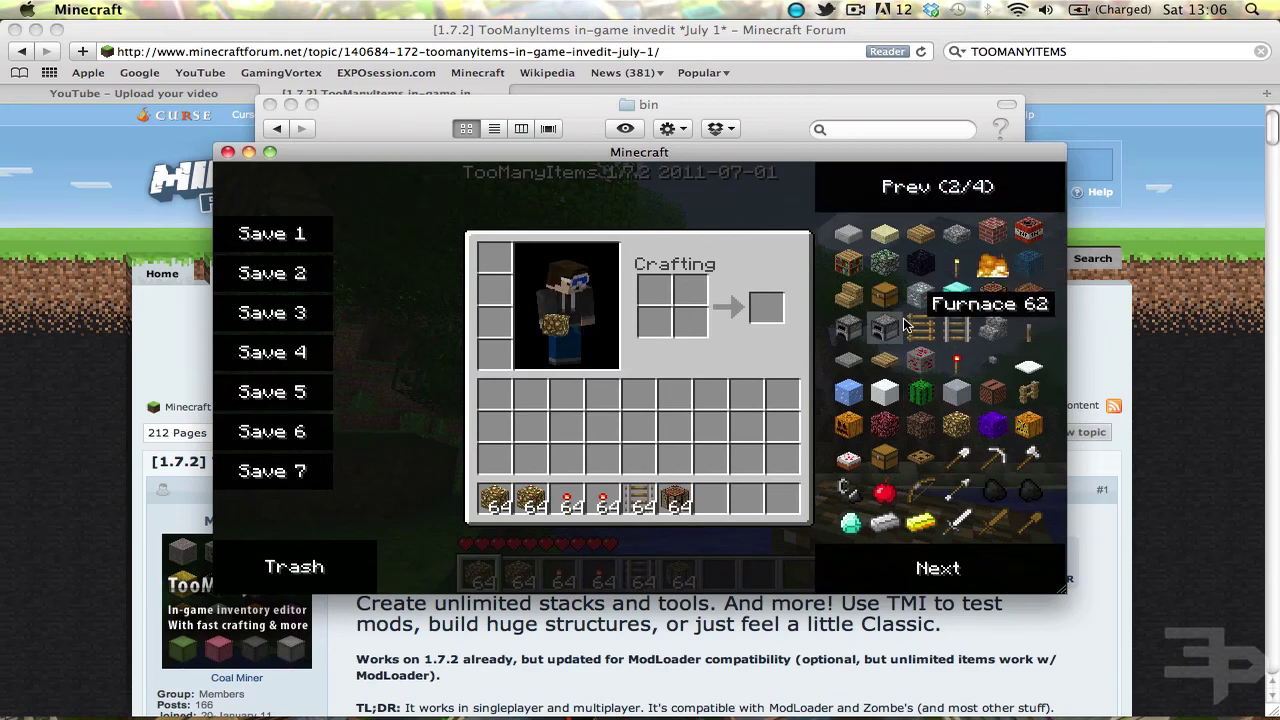
{"action": "left_click", "coordinate": [957, 325]}
{"action": "left_click", "coordinate": [993, 295]}
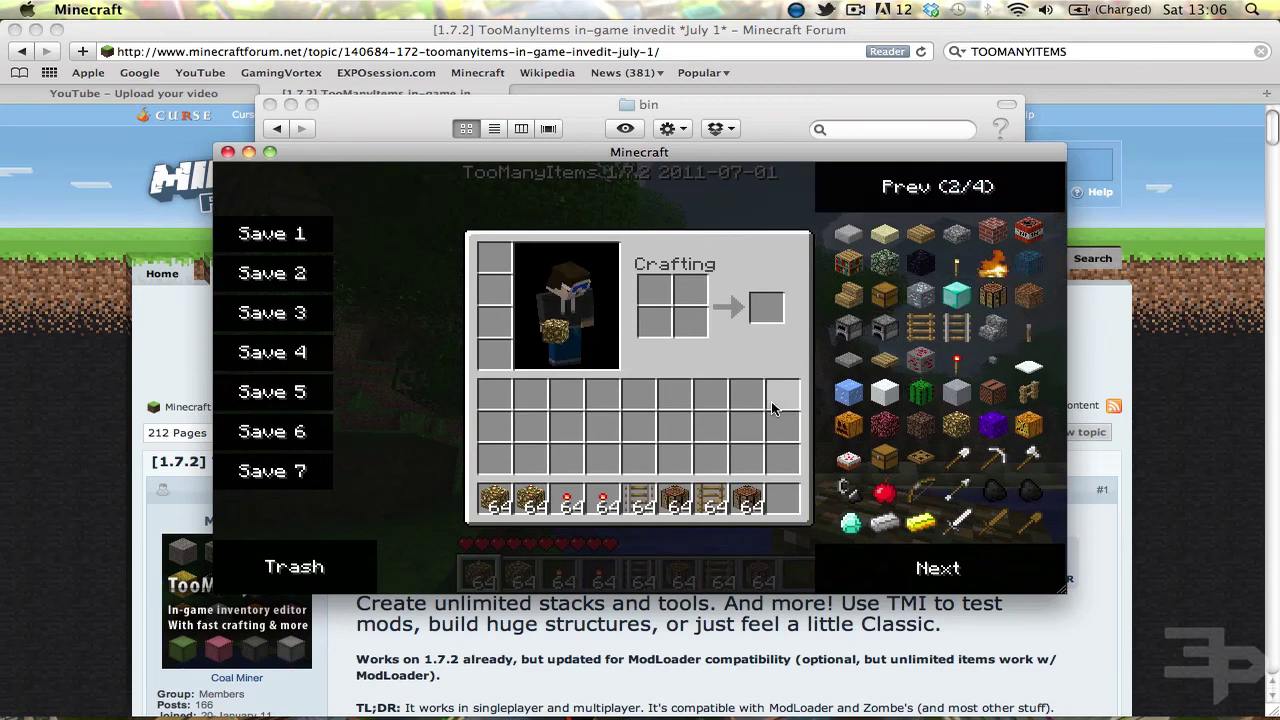
{"action": "left_click", "coordinate": [1030, 200]}
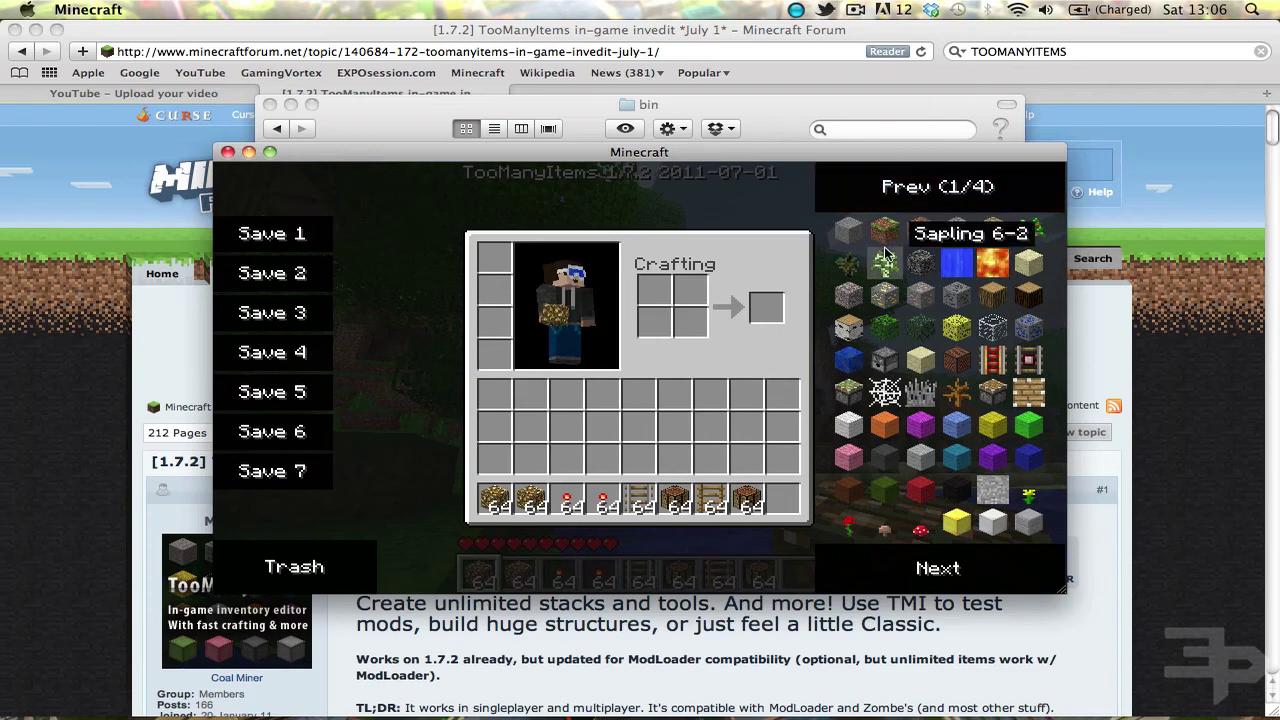